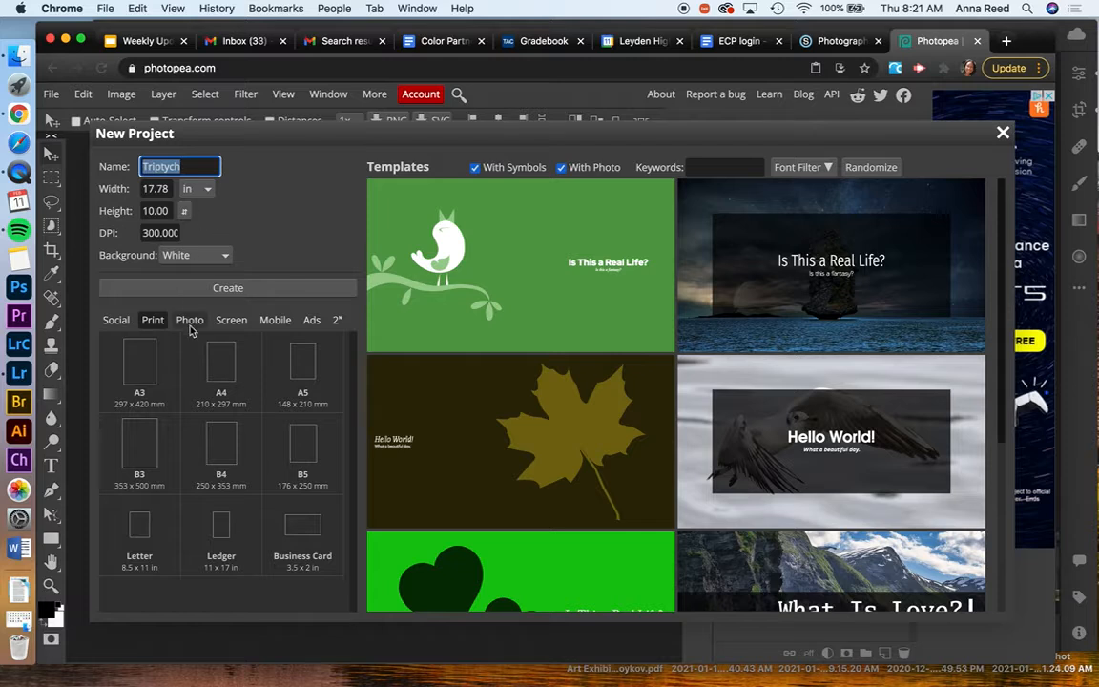
Create the new Triptych document with a width of 15 inches, a height of 10 inches, 300 DPI and a white background
left_click(115, 320)
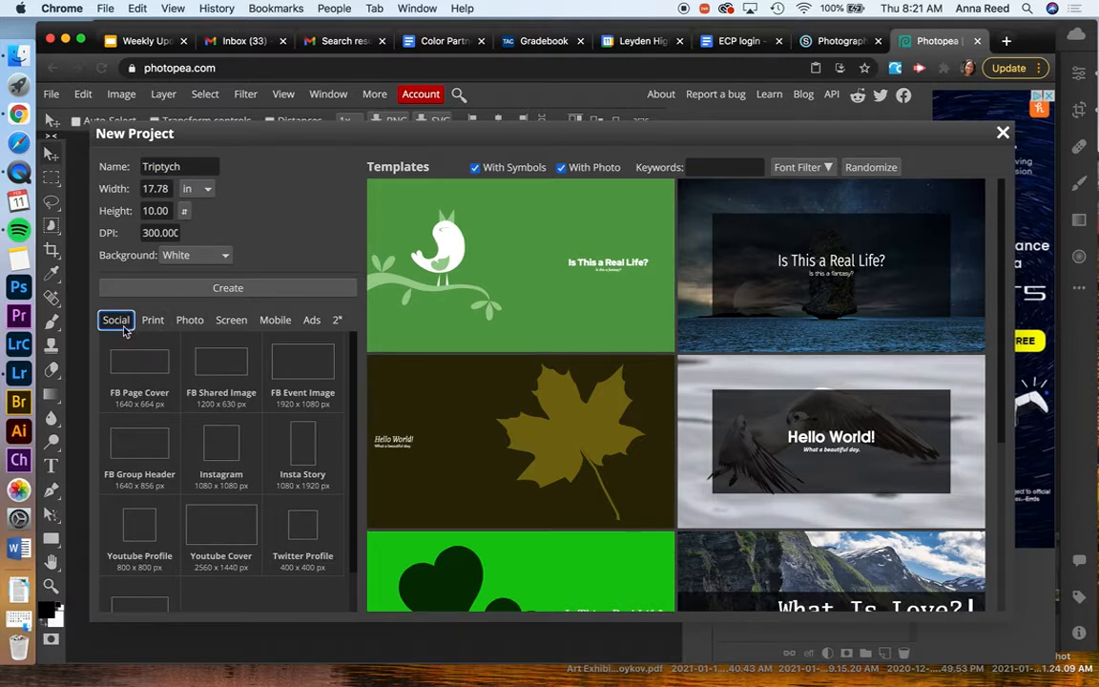
left_click(151, 323)
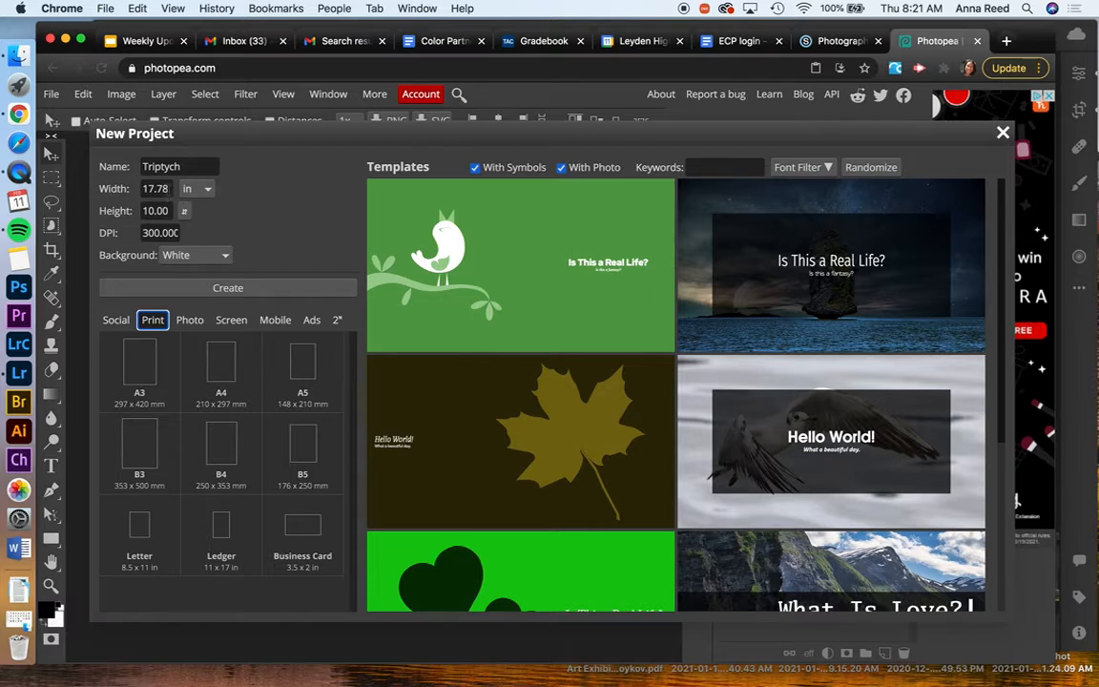
double_click(155, 188)
type("15")
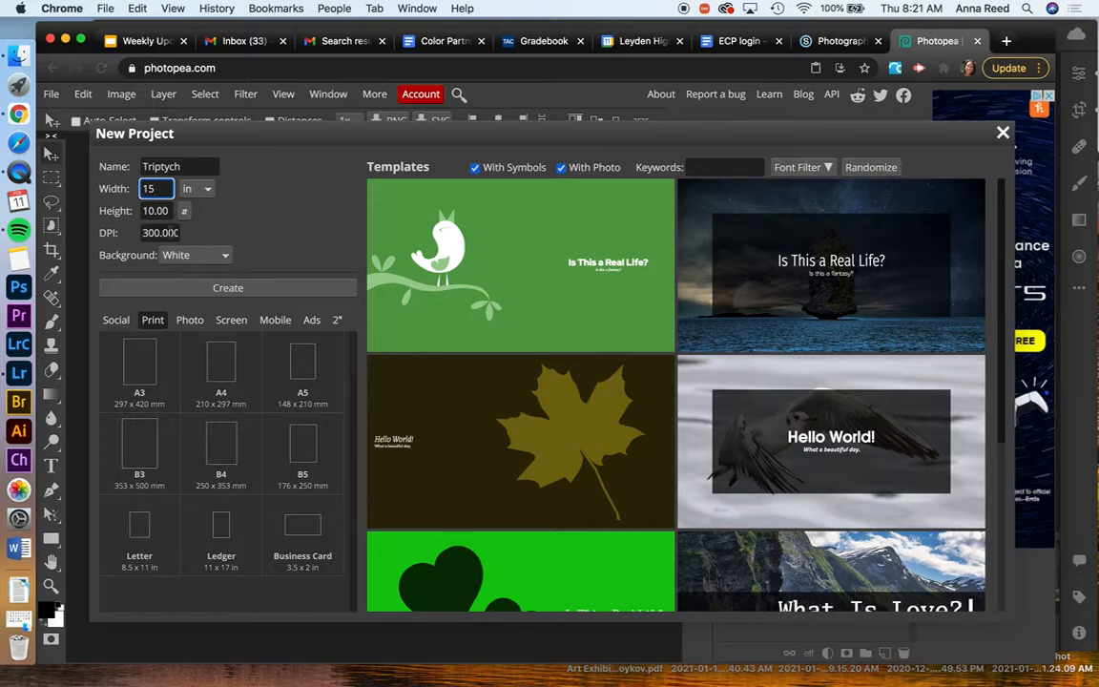
left_click(249, 295)
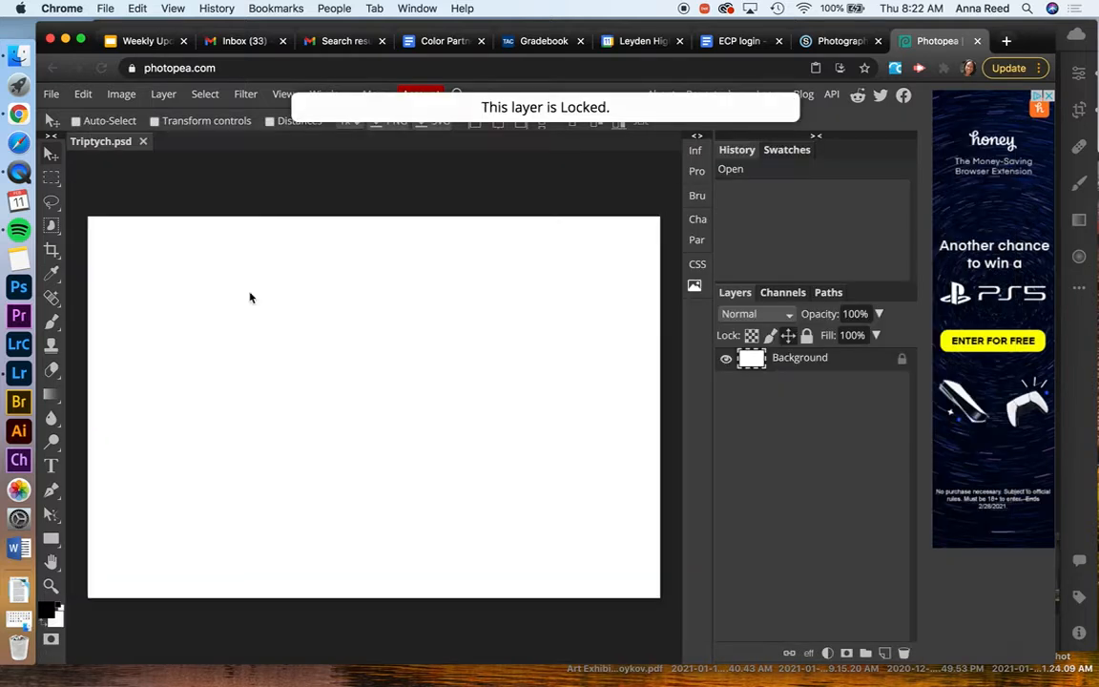
left_click(565, 194)
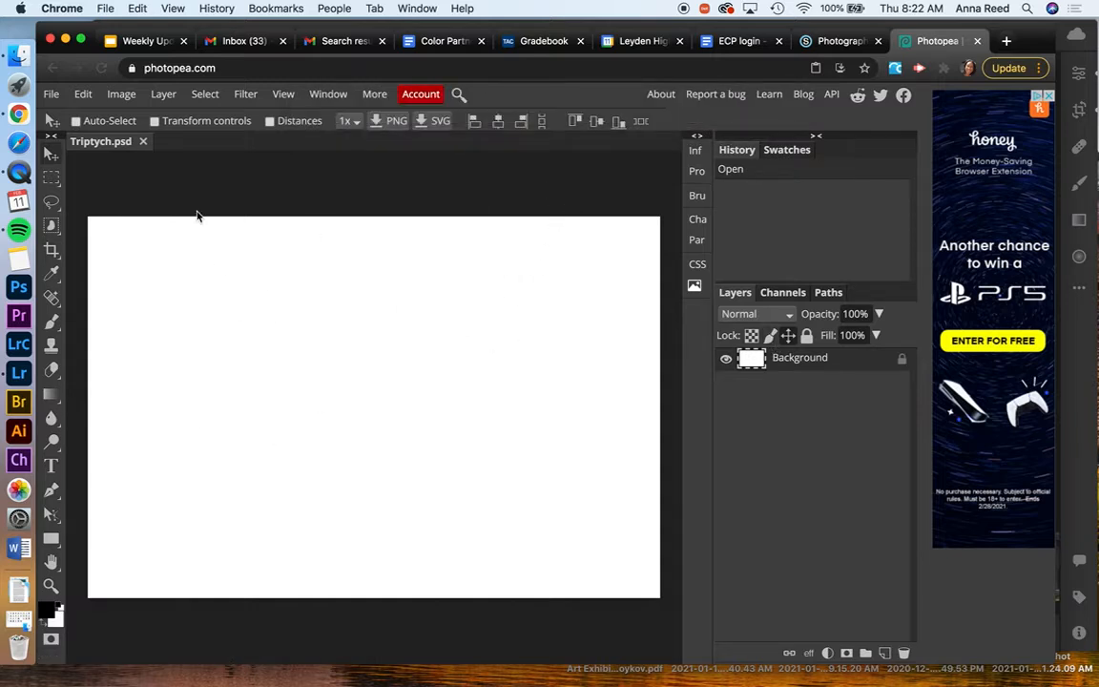
Switch the canvas size units to inches and set the Triptych canvas height to 5 inches
left_click(121, 96)
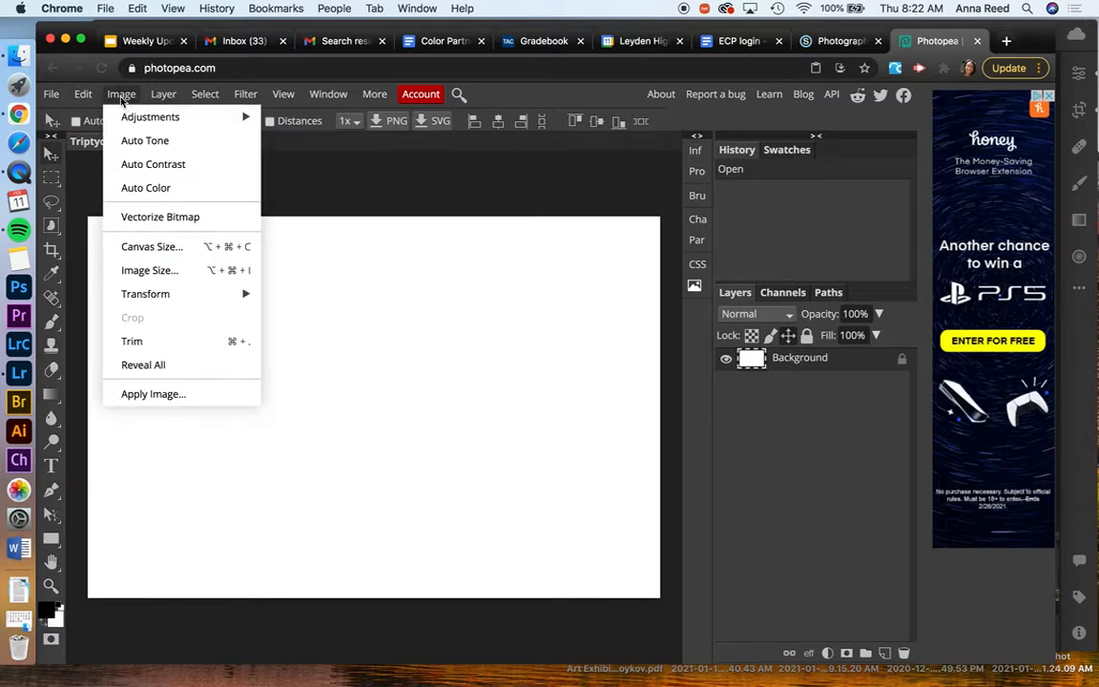
left_click(151, 248)
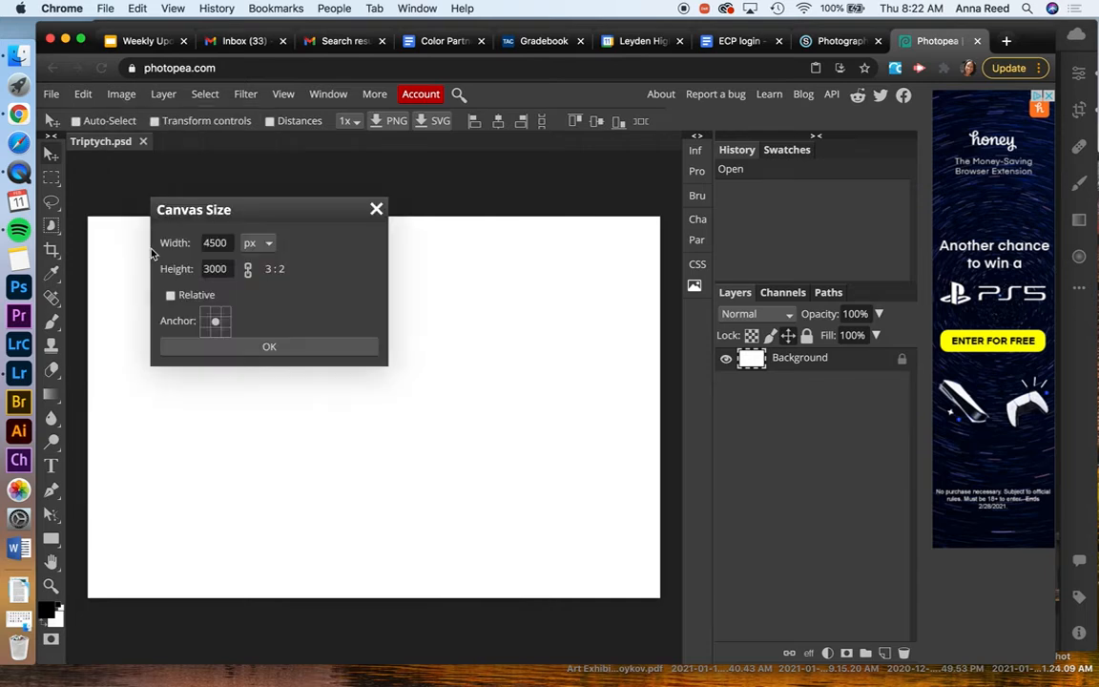
left_click(270, 246)
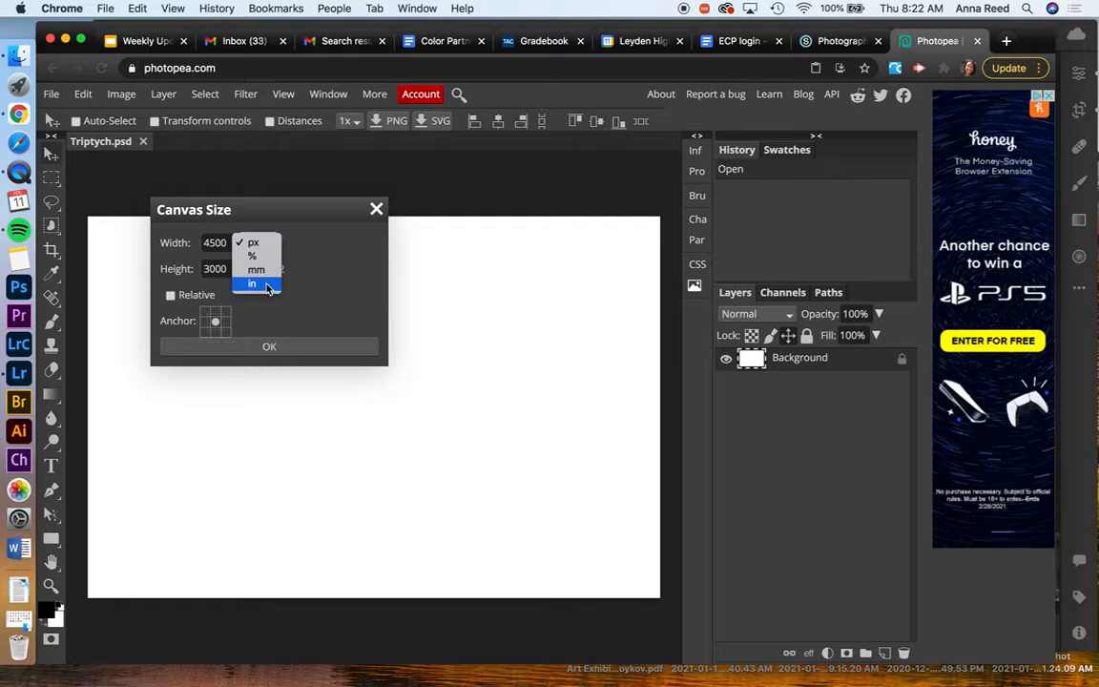
left_click(268, 286)
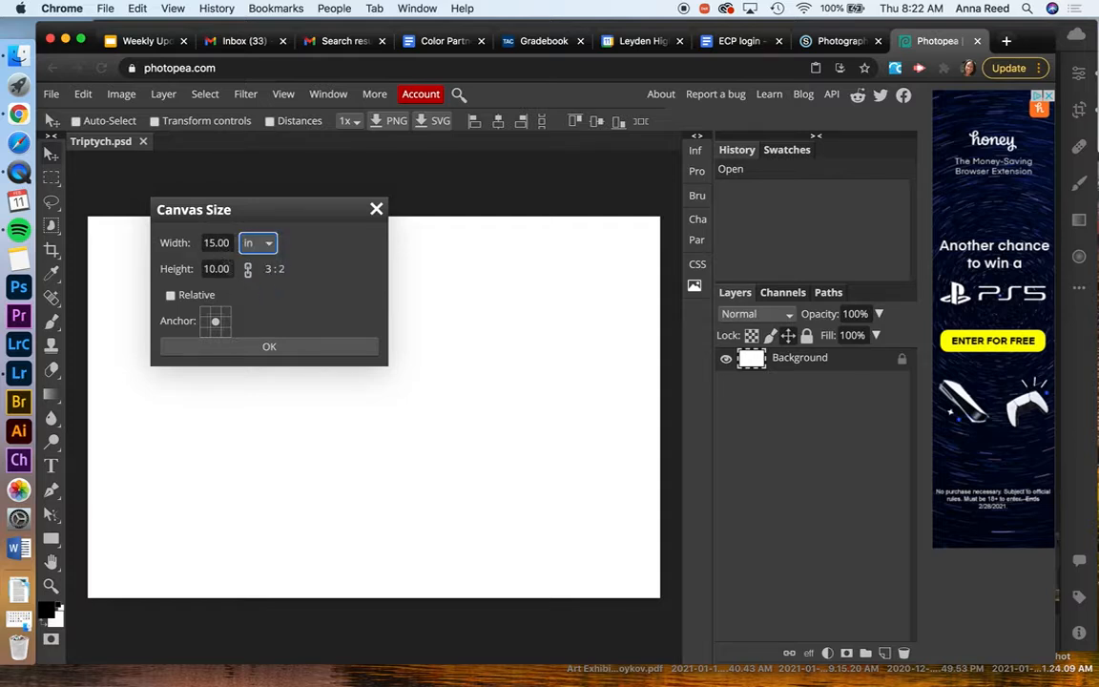
left_click_drag(231, 269, 194, 269)
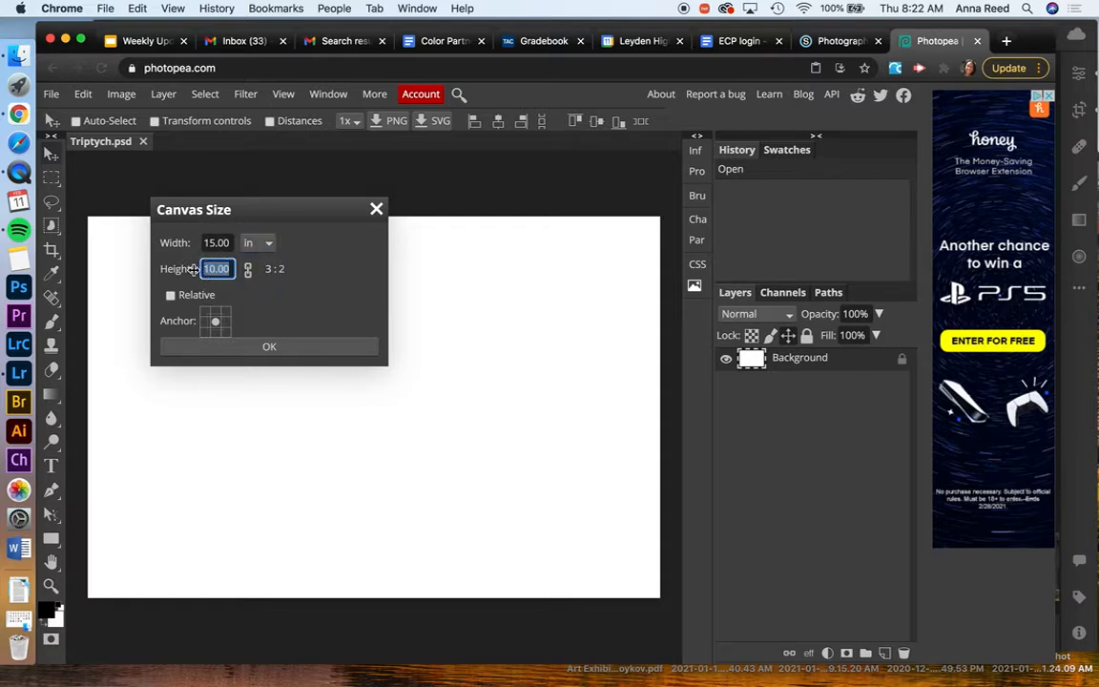
type("5")
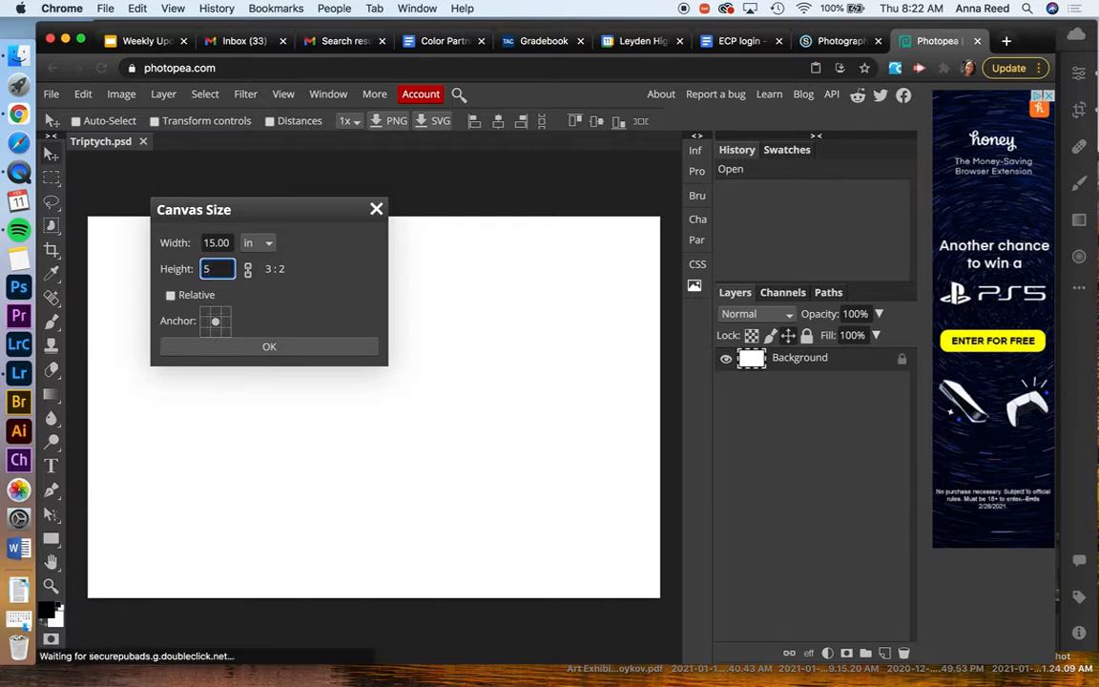
left_click(269, 346)
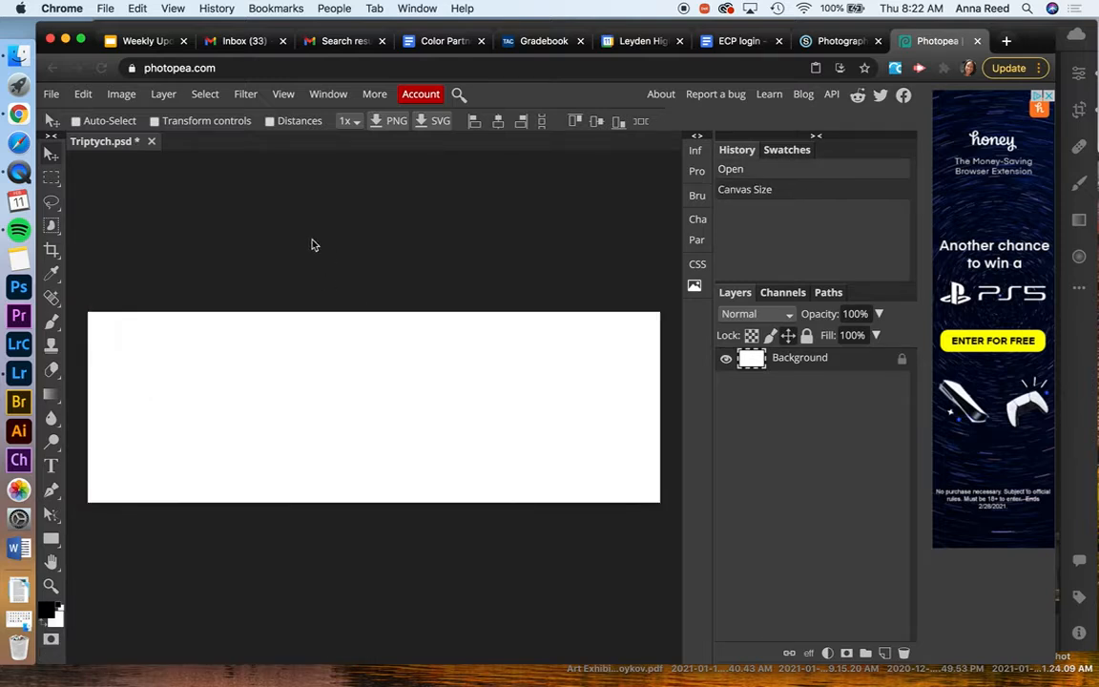
Open YellowTriptych-07.jpg, YellowTriptych-08.jpg and YellowTriptych-09.jpg together from the Color folder
left_click(52, 93)
left_click(86, 140)
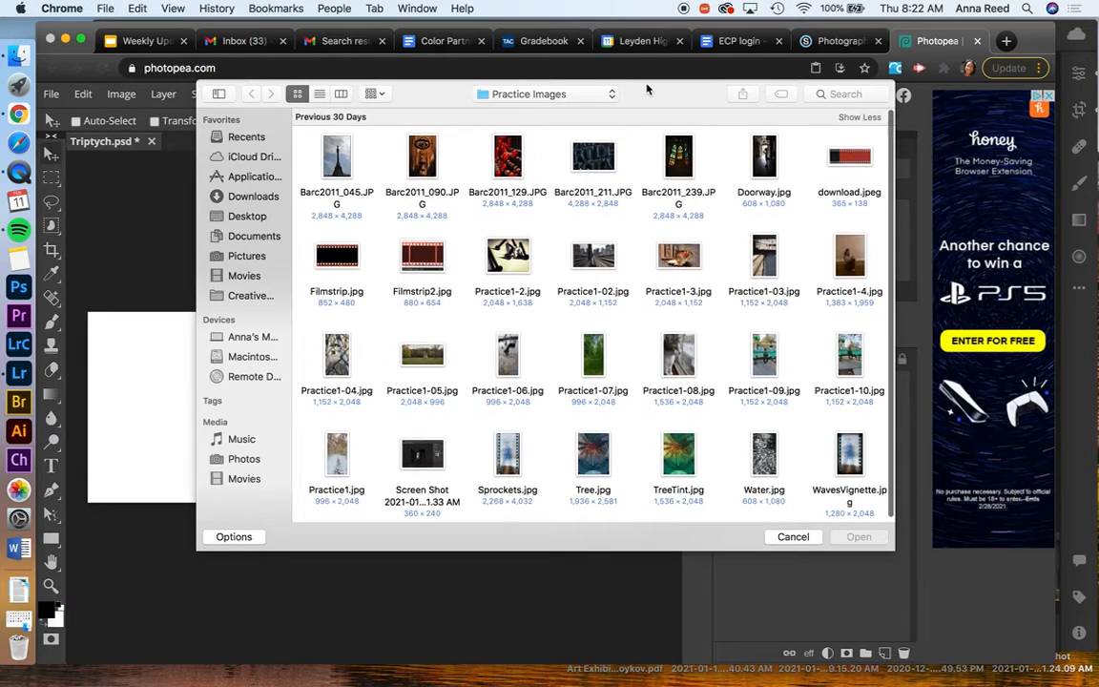
left_click(549, 94)
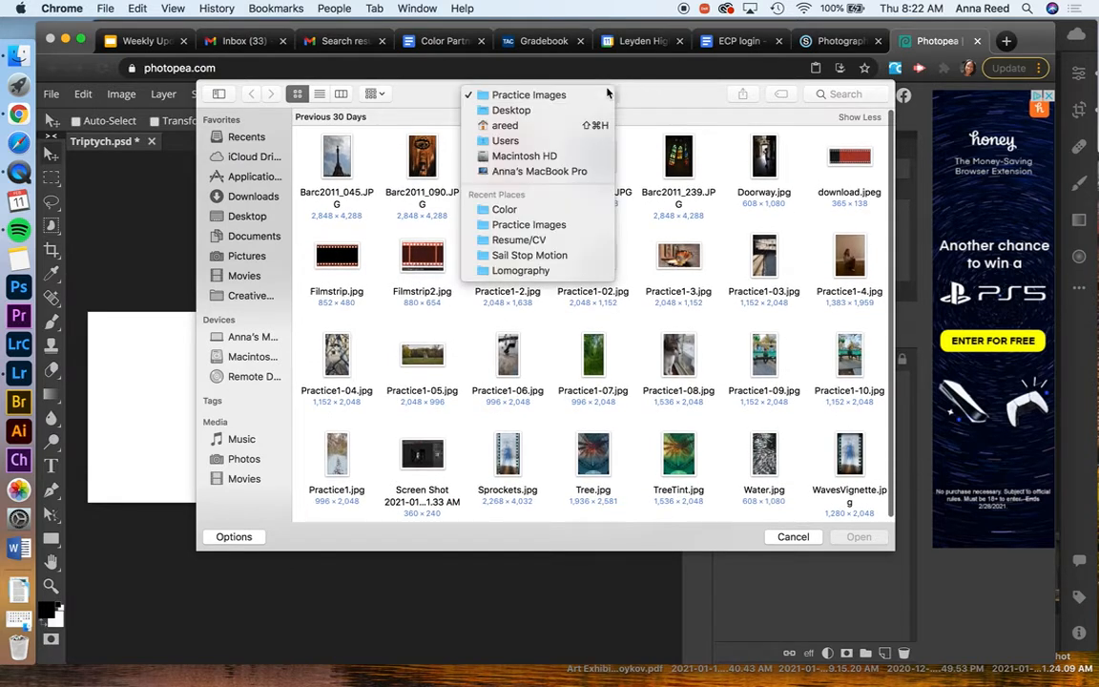
left_click(523, 213)
left_click(348, 162)
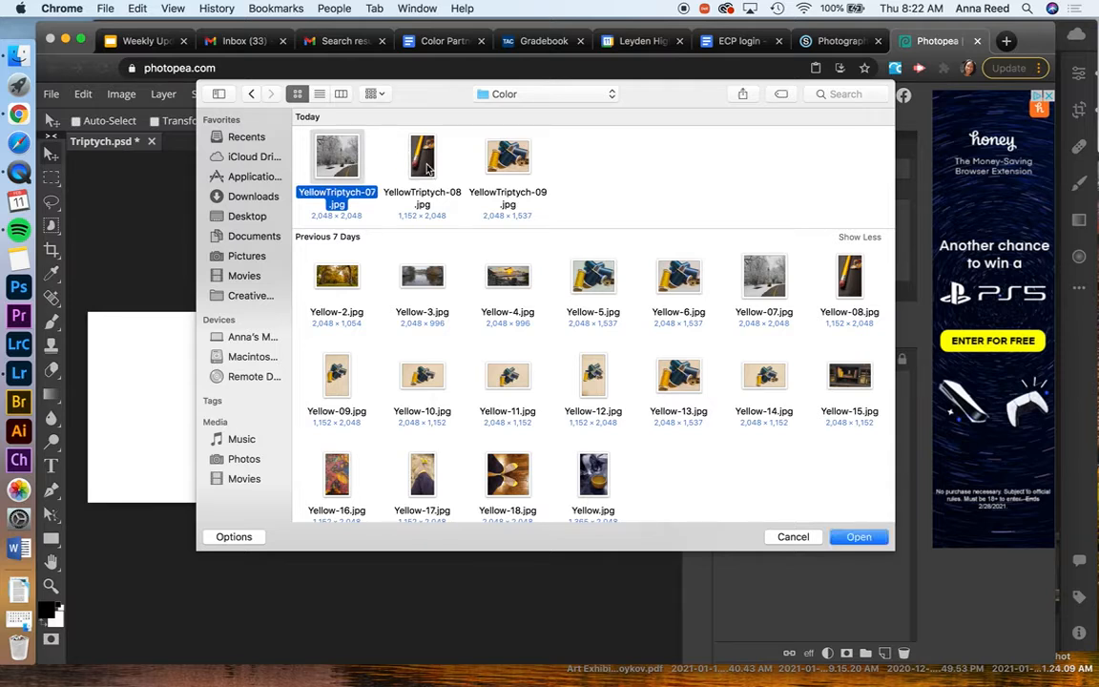
left_click(386, 154, "shift")
left_click(458, 160, "shift")
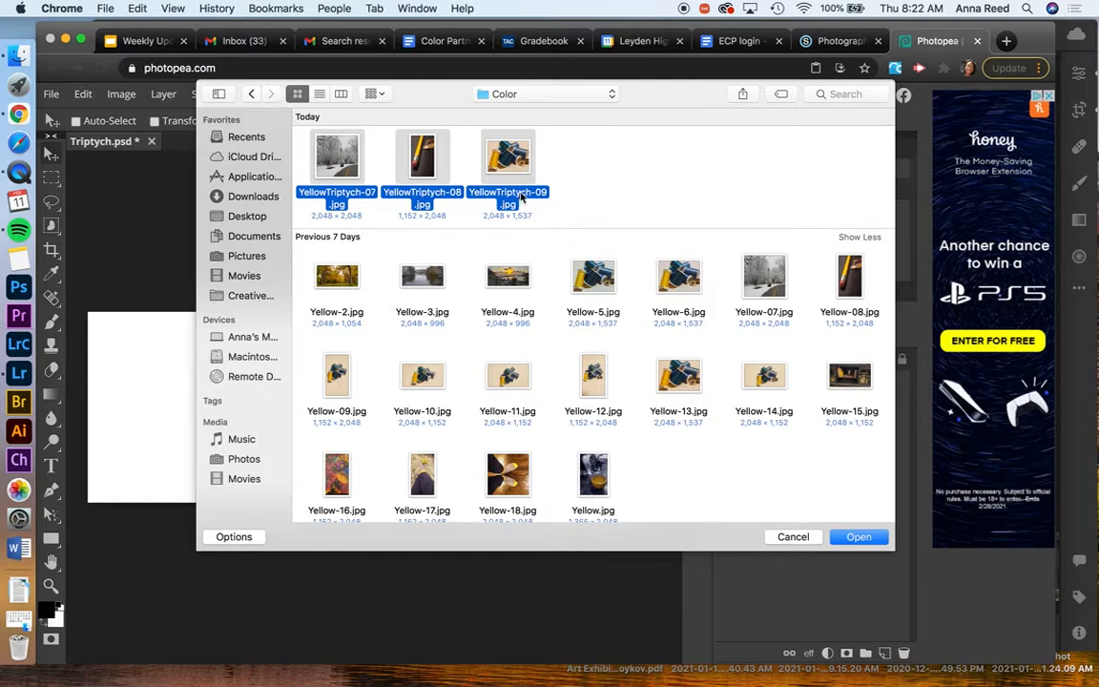
left_click(867, 540)
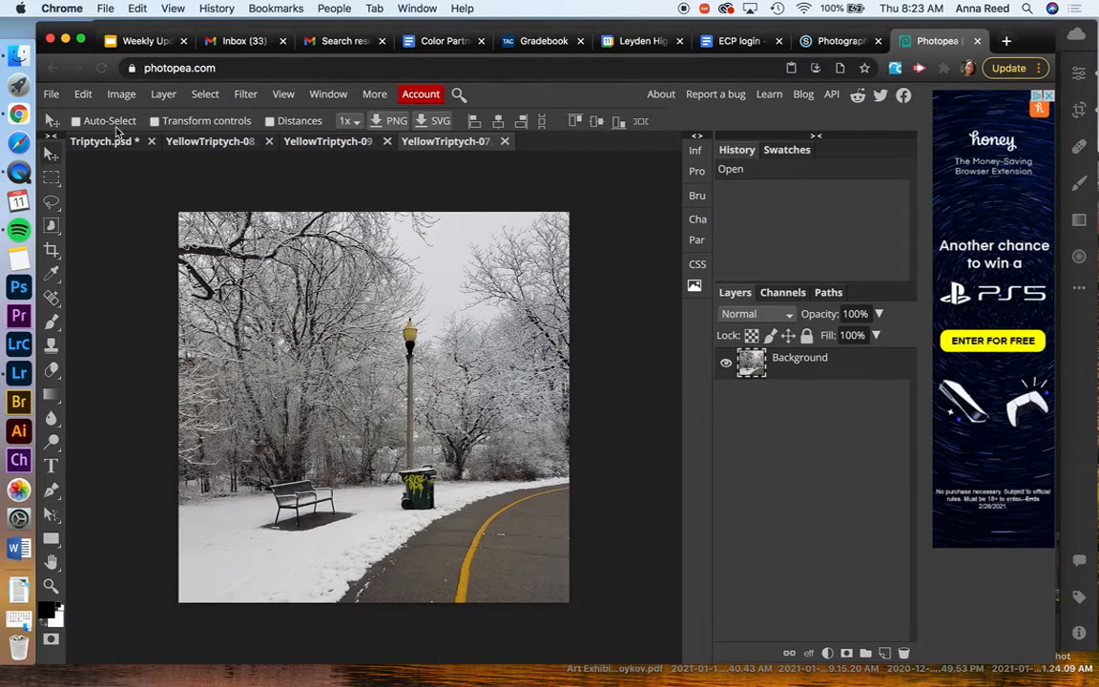
Copy the entire YellowTriptych-07 snow photo and paste it into Triptych.psd
left_click(102, 142)
left_click(412, 143)
left_click(205, 95)
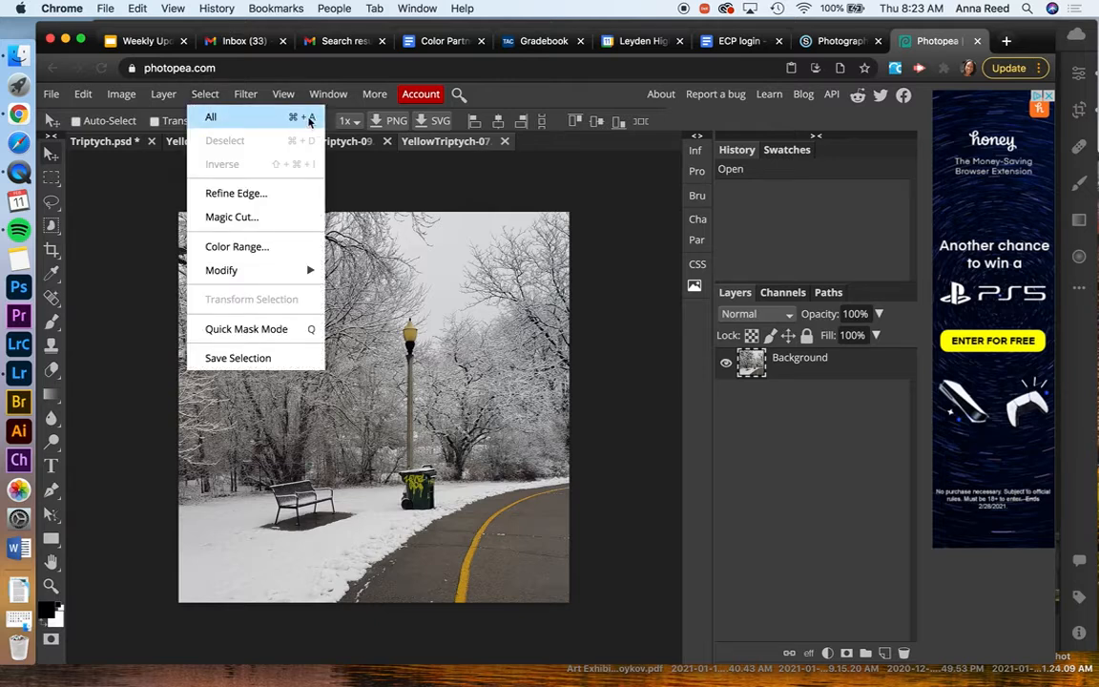
left_click(209, 100)
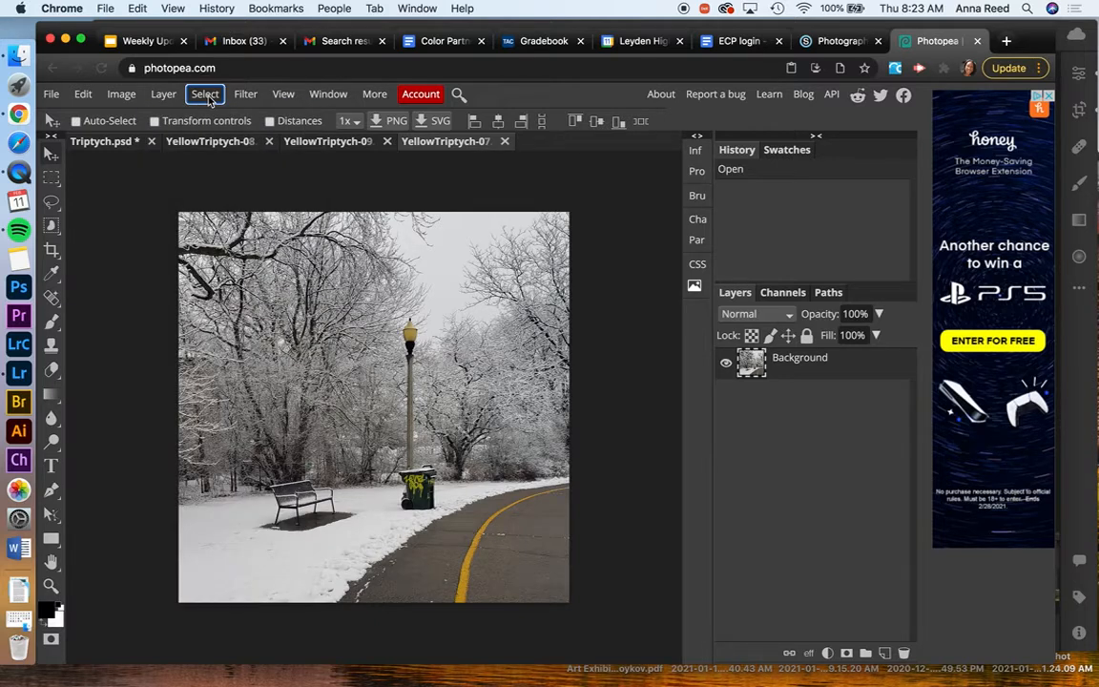
key("super+a")
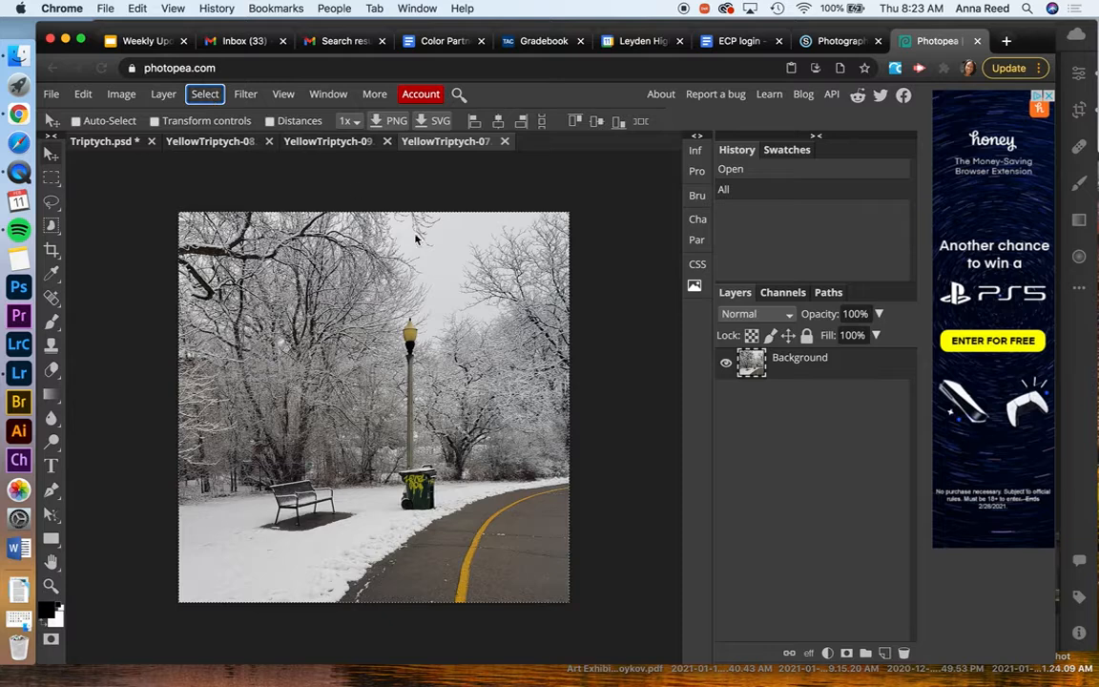
key("super+c")
left_click(122, 147)
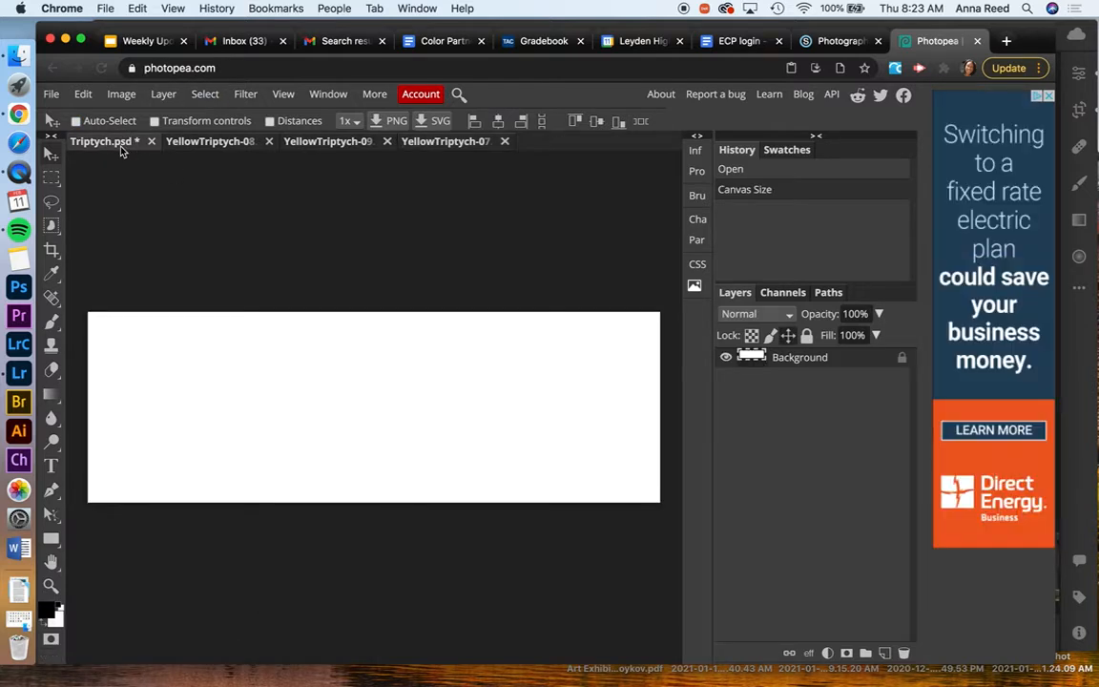
key("super+v")
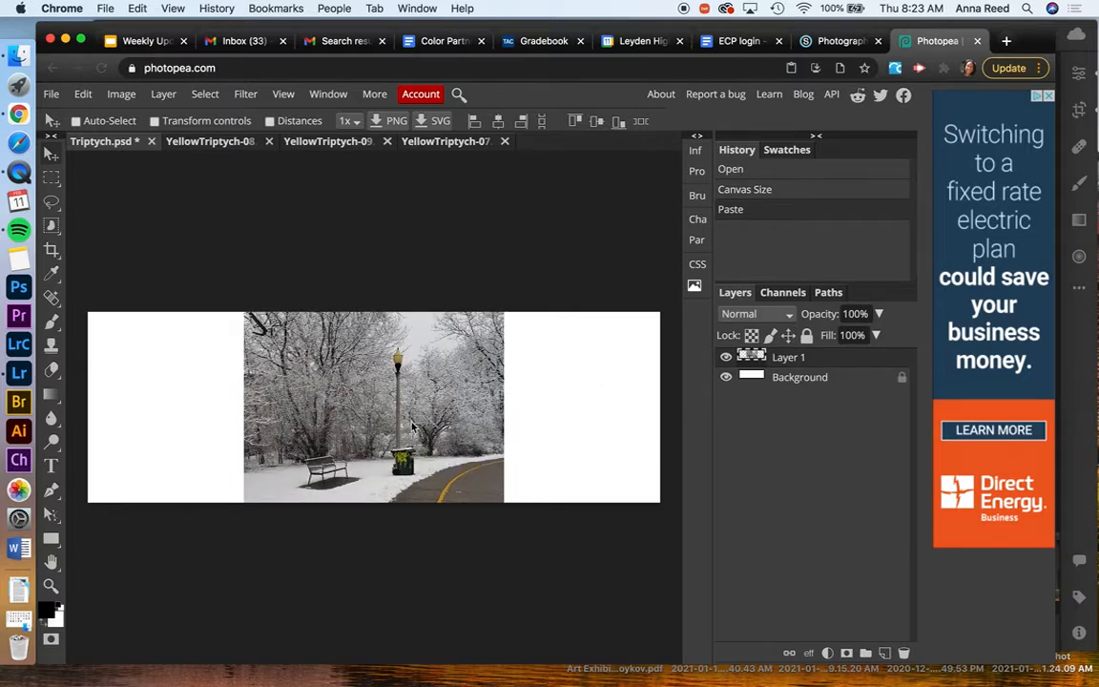
Scale the pasted snow photo to about 72.9% so it fits the canvas height and align it with the canvas's left edge
mouse_move(368, 314)
left_mouse_down()
mouse_move(417, 255)
mouse_move(385, 348)
left_mouse_up()
left_click(83, 94)
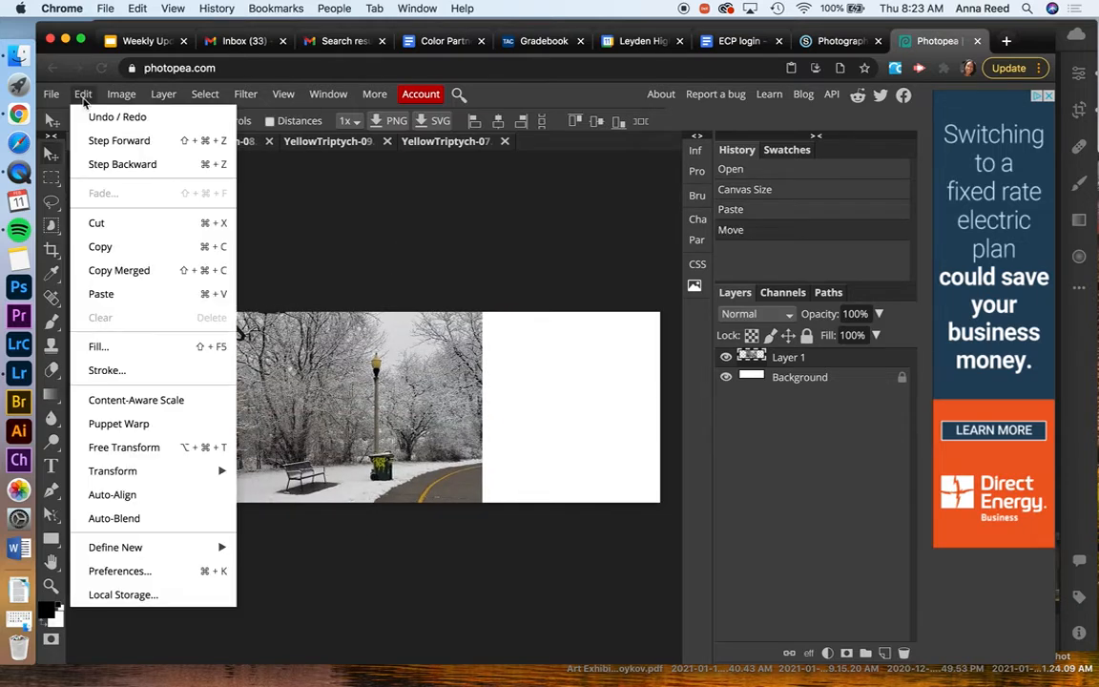
mouse_move(130, 472)
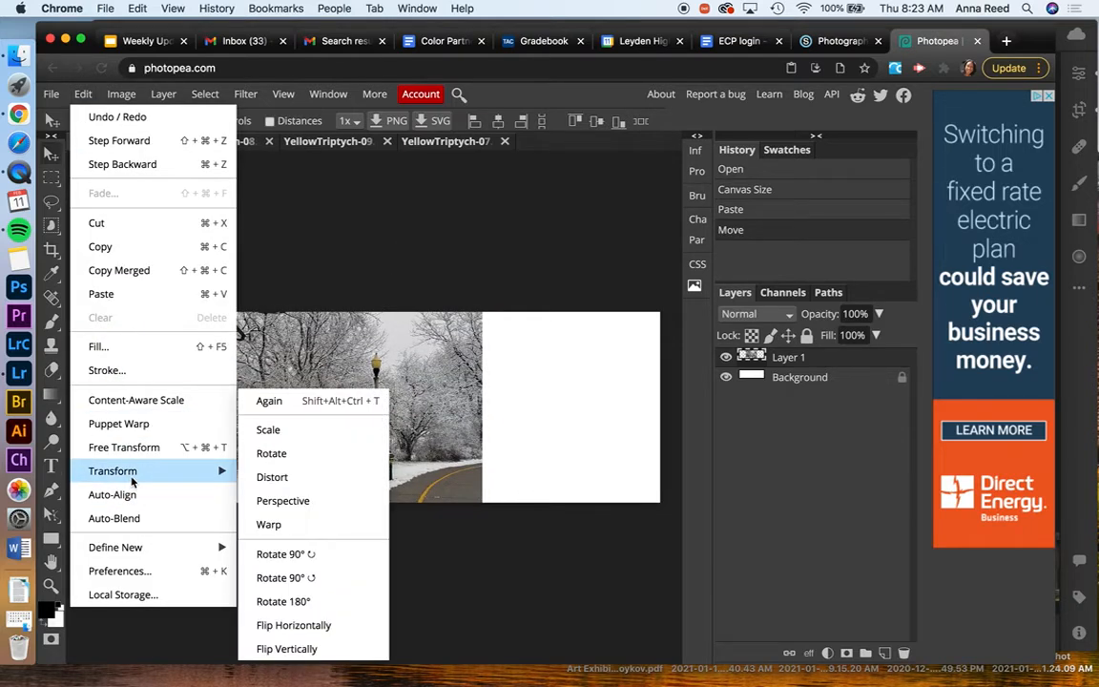
left_click(290, 435)
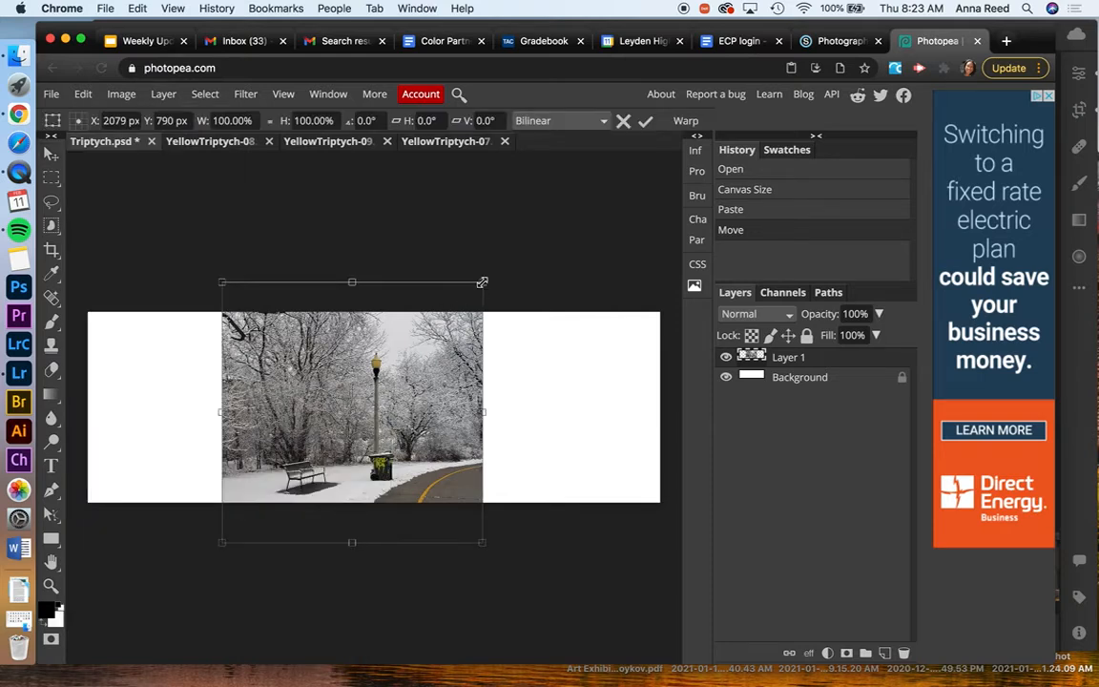
left_click_drag(482, 282, 384, 342)
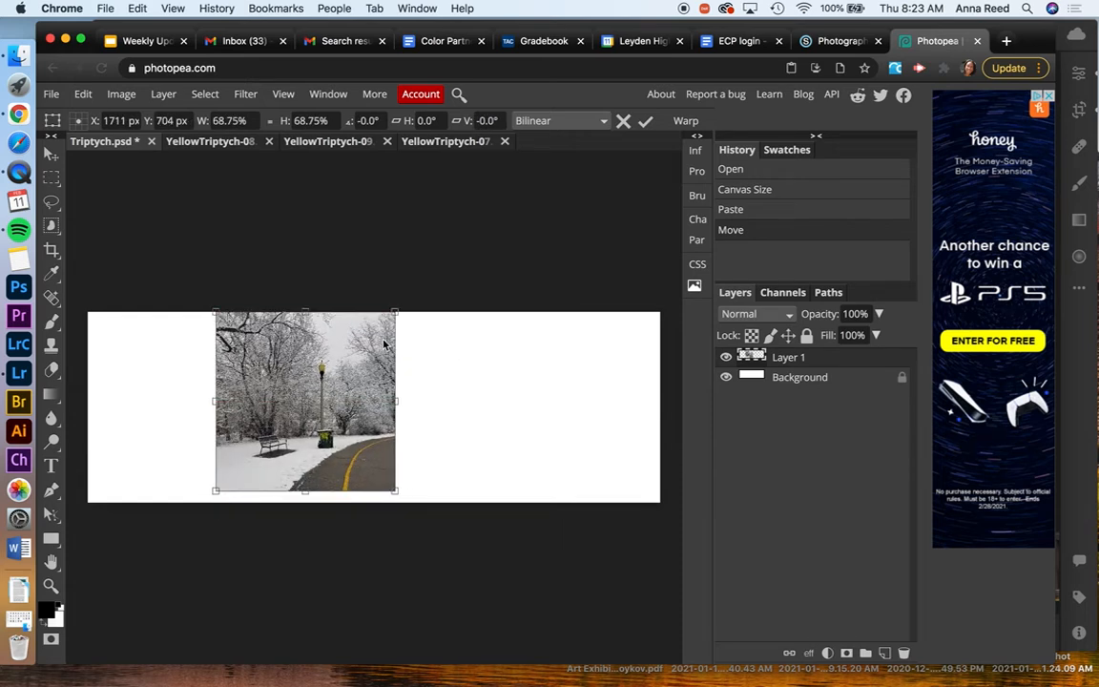
left_click_drag(395, 490, 405, 500)
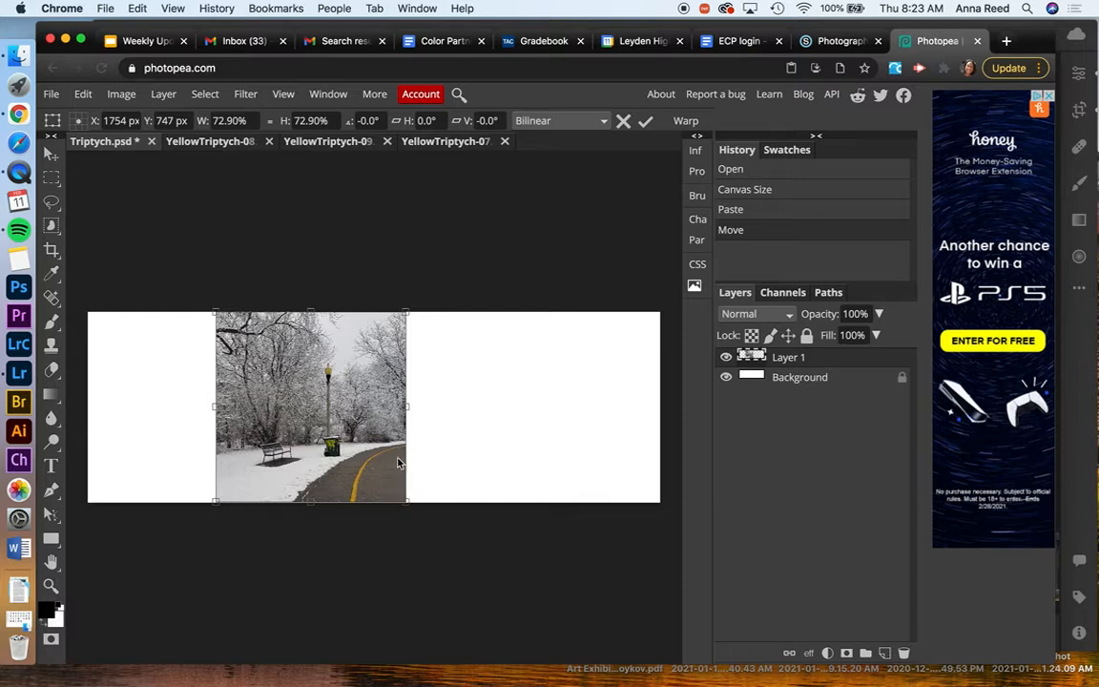
key("Return")
left_click_drag(330, 397, 221, 400)
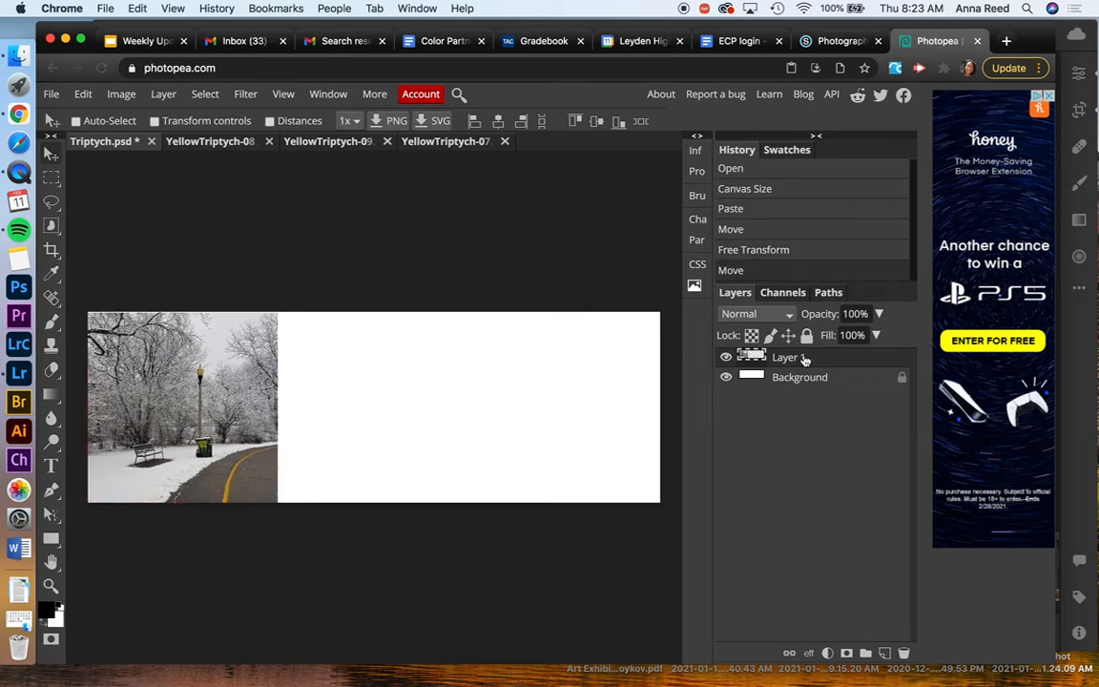
Copy the entire YellowTriptych-09 thread spool photo and paste it into Triptych.psd
left_click(344, 143)
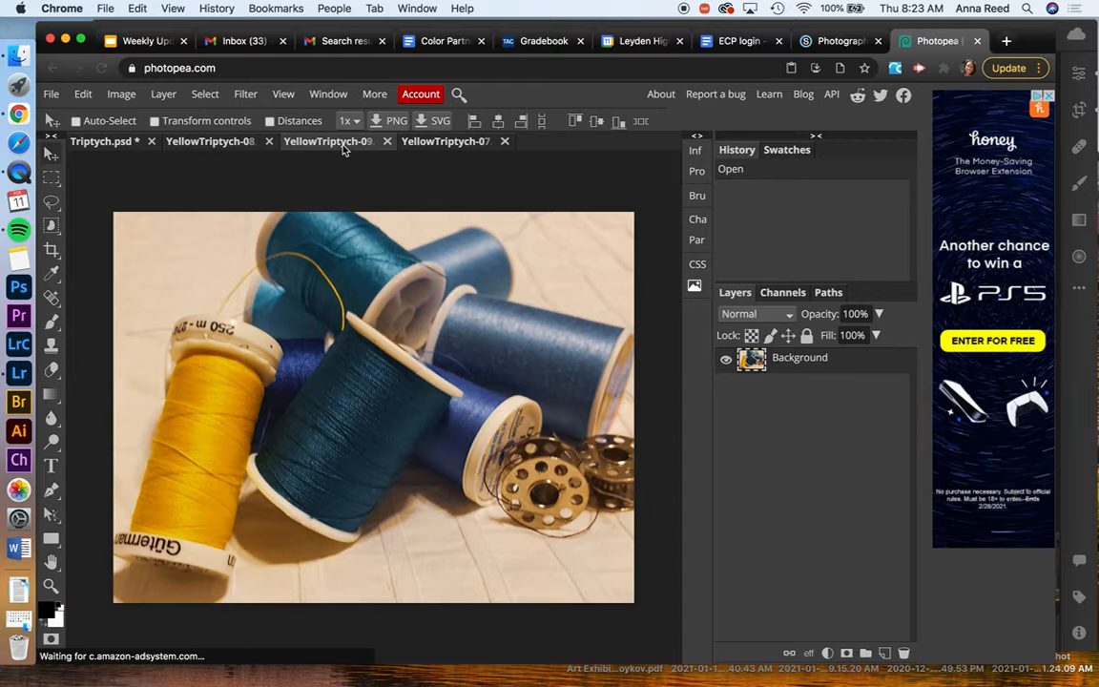
key("super+a")
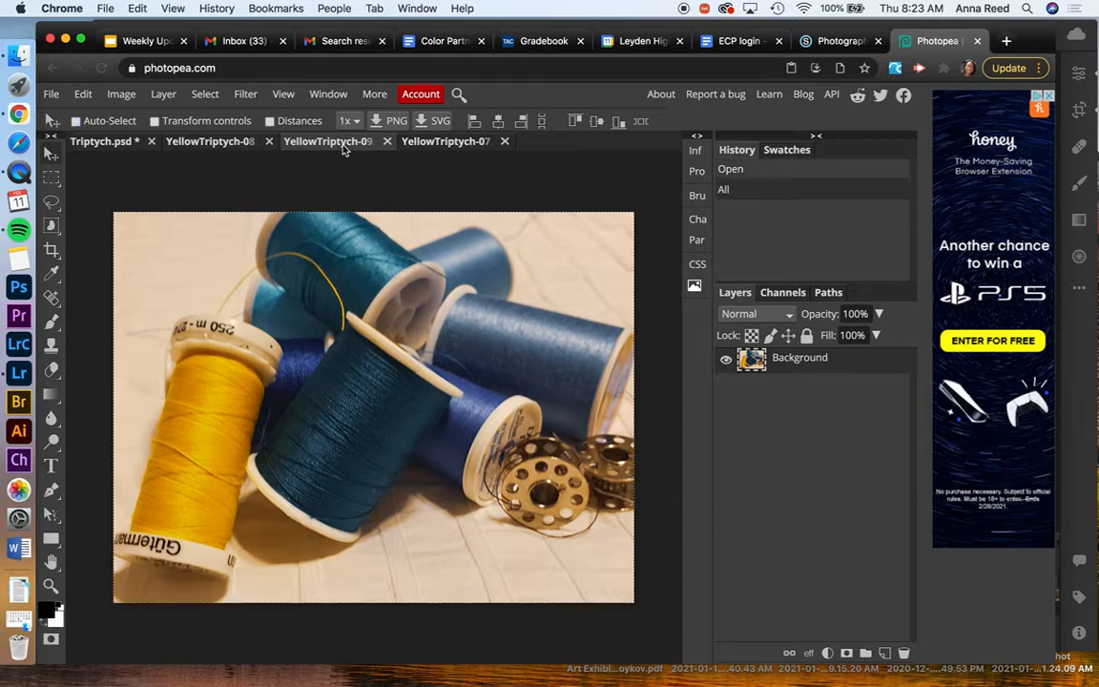
left_click(117, 142)
key("super+v")
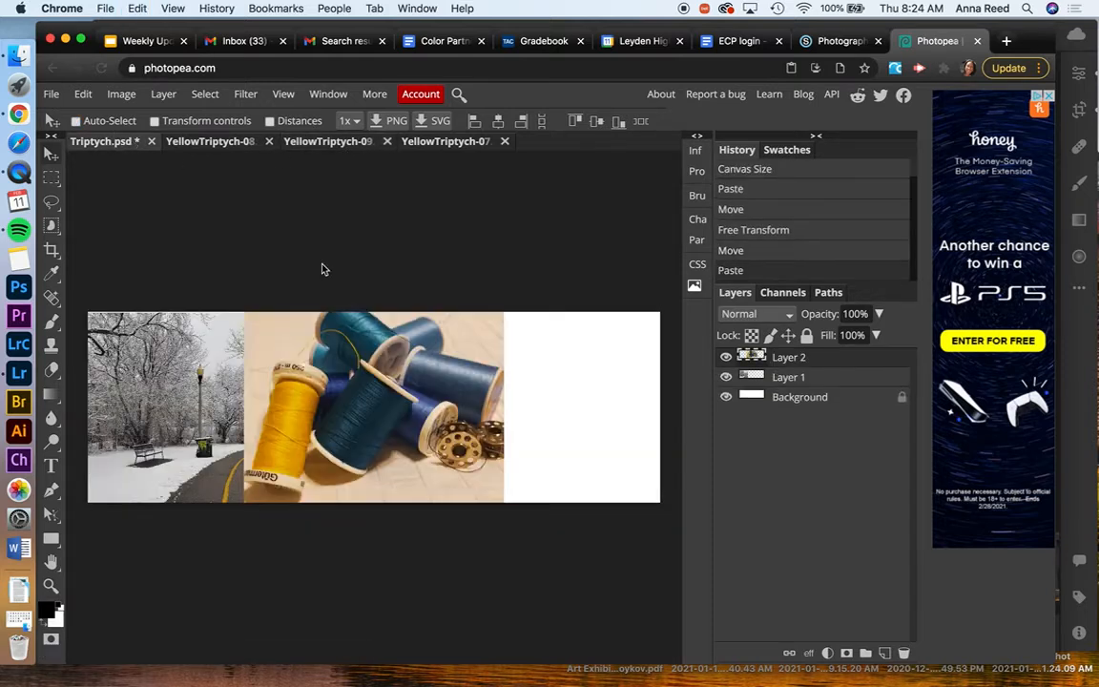
left_click(83, 93)
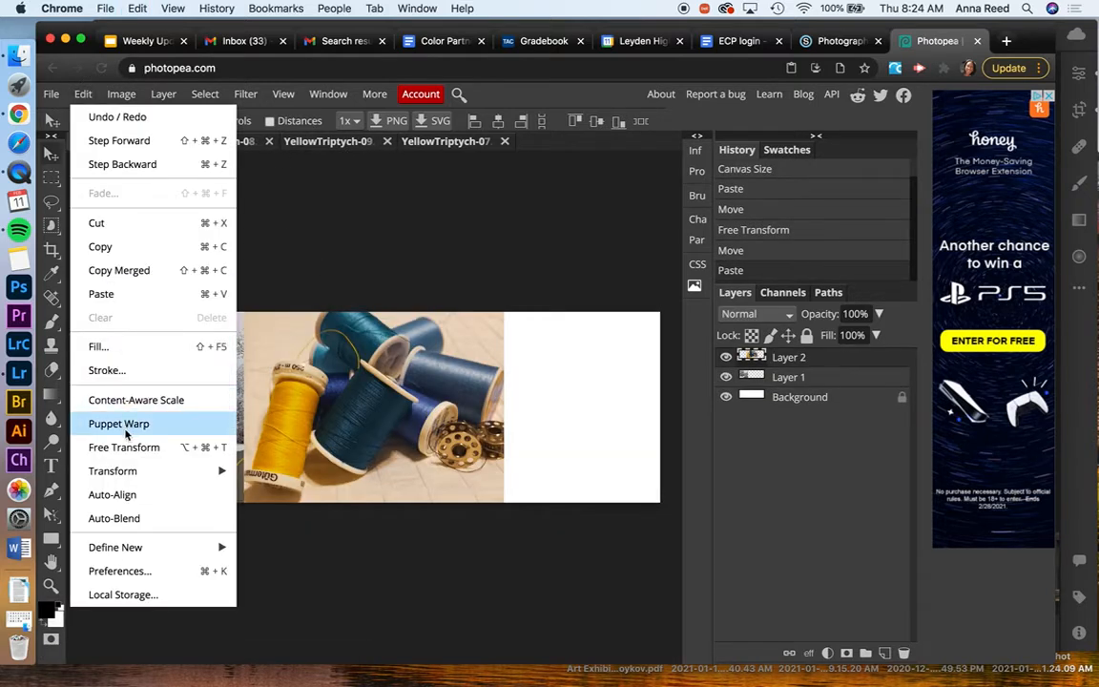
mouse_move(134, 471)
left_click(279, 429)
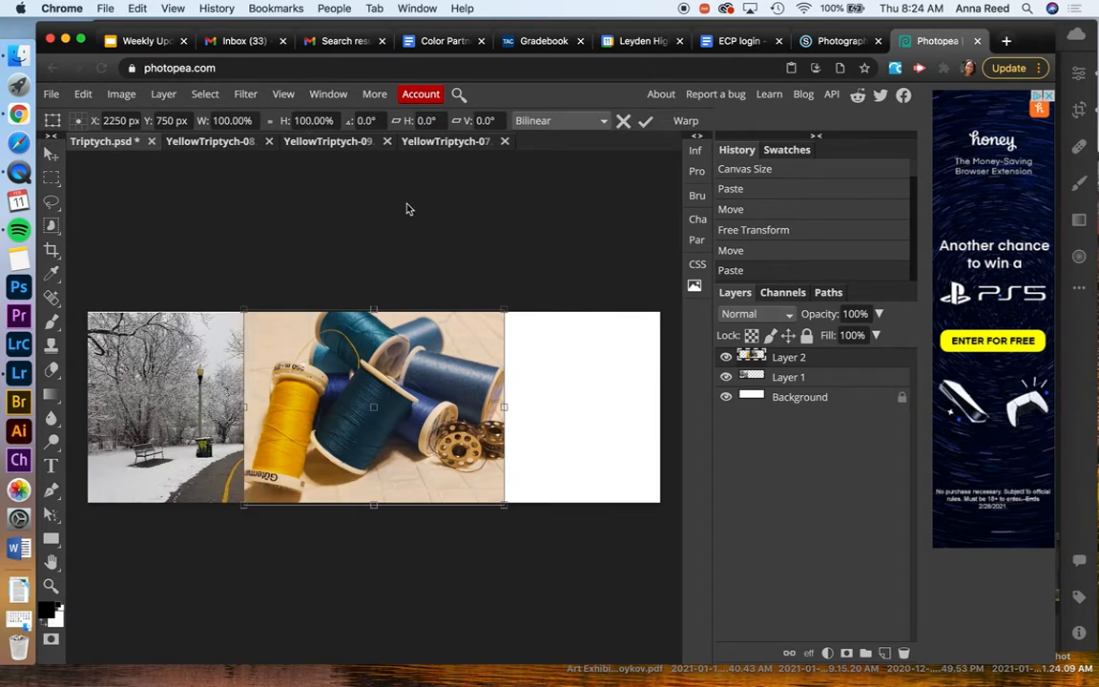
key("Return")
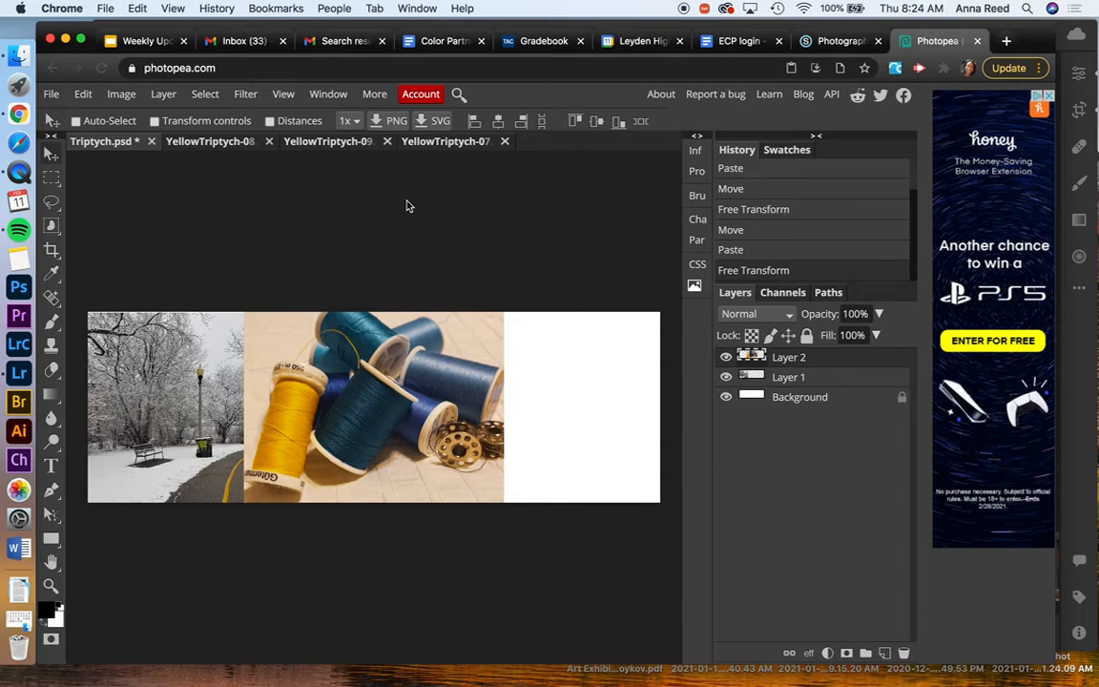
Copy the entire YellowTriptych-08 pencil photo and paste it into Triptych.psd
left_click(242, 145)
key("super+a")
key("super+a")
key("super+d")
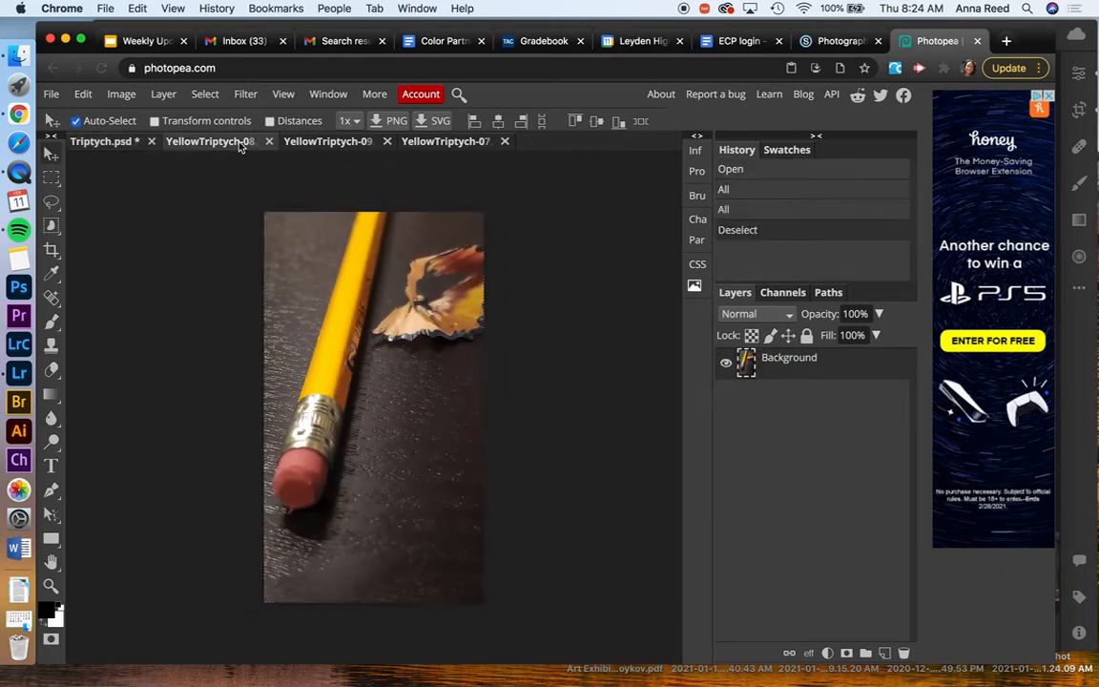
left_click(121, 143)
key("super+v")
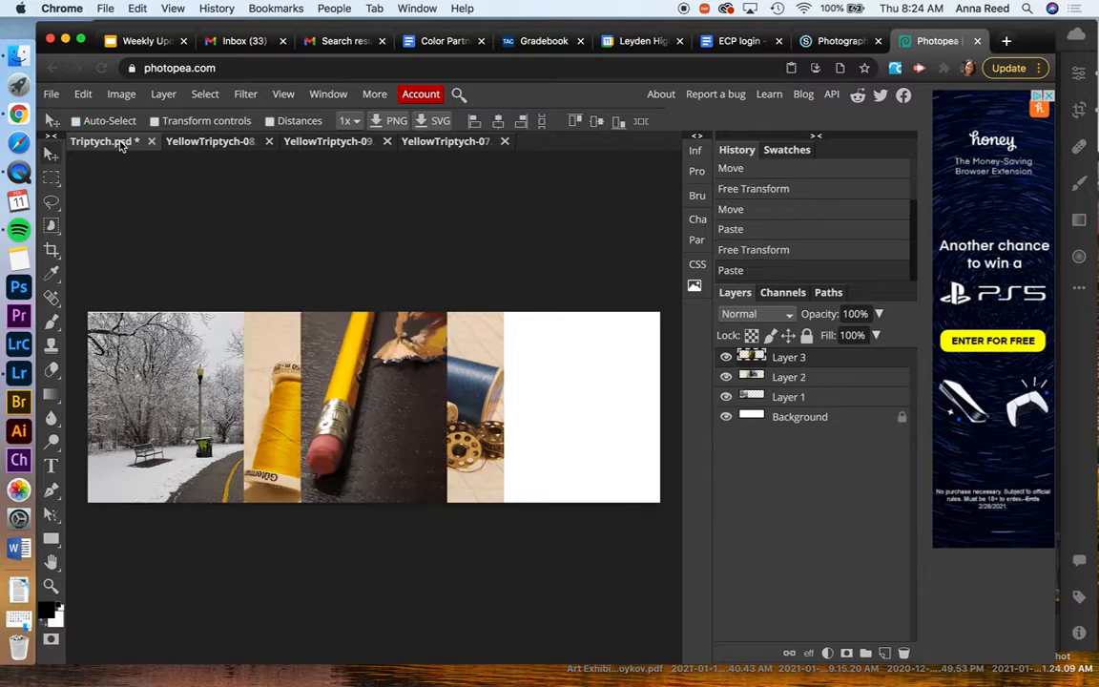
Move the pasted pencil photo beside the thread spool photo and scale it to about 75.26% so it fits the canvas height
mouse_move(374, 391)
left_mouse_down()
mouse_move(694, 385)
mouse_move(578, 389)
left_mouse_up()
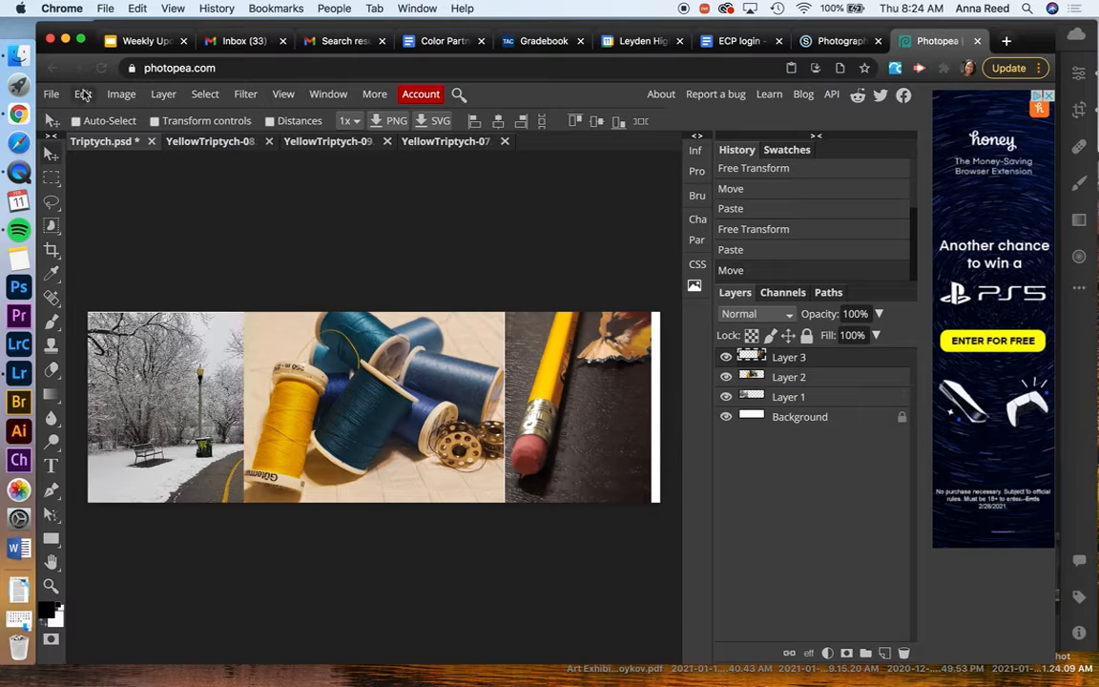
left_click(122, 93)
mouse_move(86, 97)
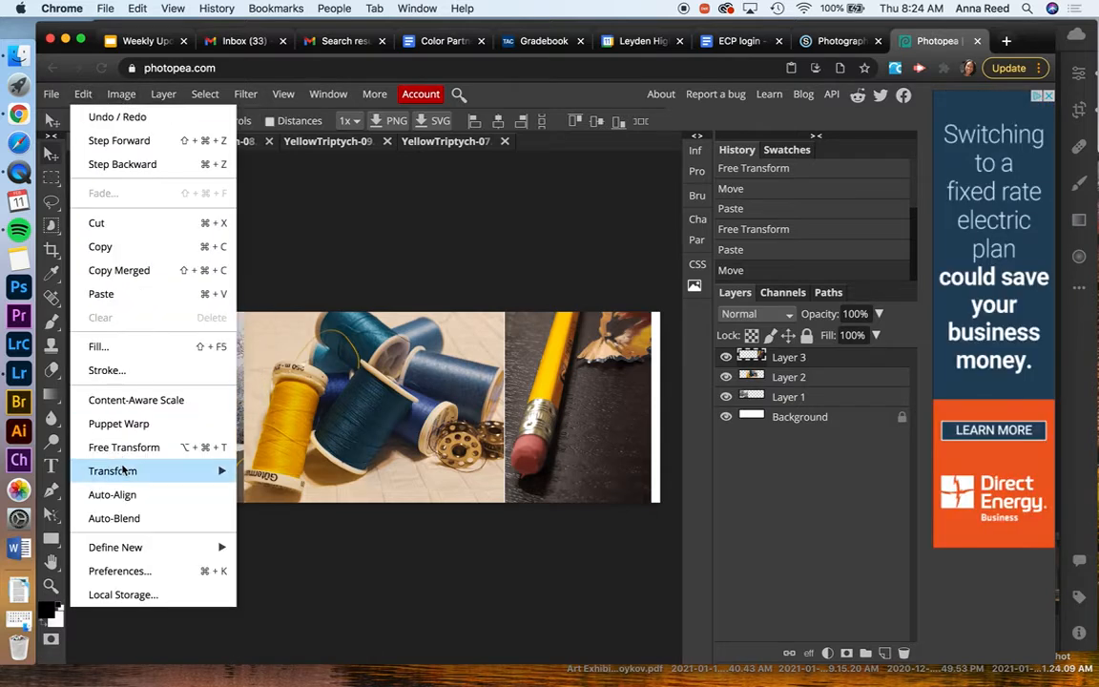
mouse_move(119, 470)
left_click(286, 438)
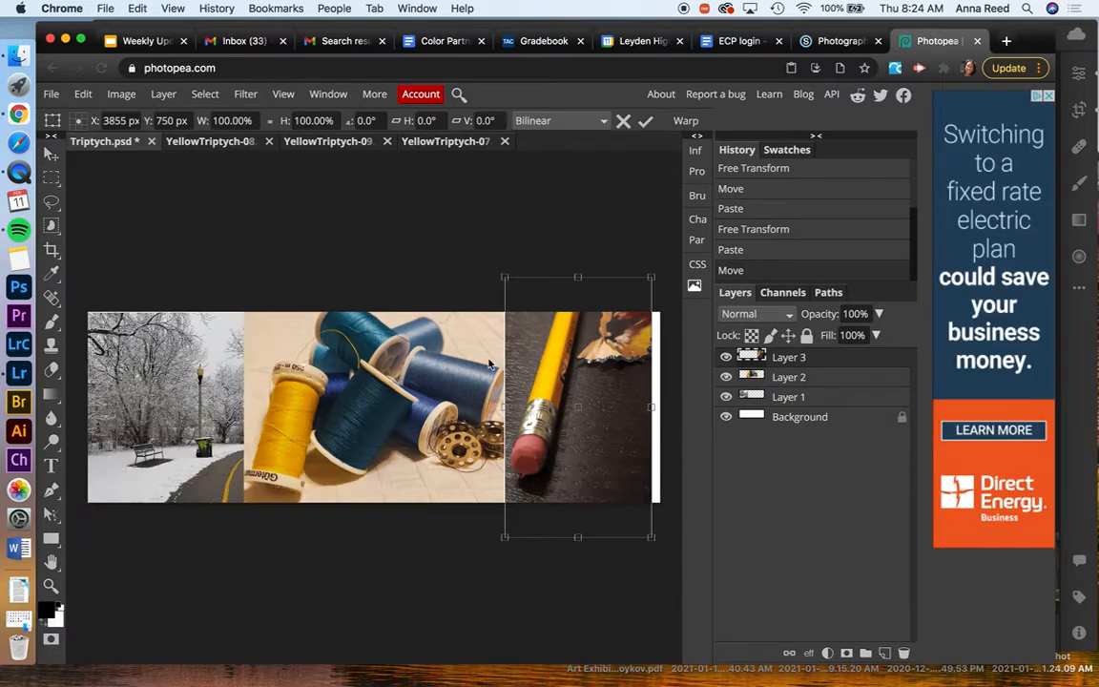
left_click_drag(650, 276, 610, 319)
mouse_move(595, 346)
left_mouse_down()
mouse_move(595, 320)
mouse_move(600, 358)
left_mouse_up()
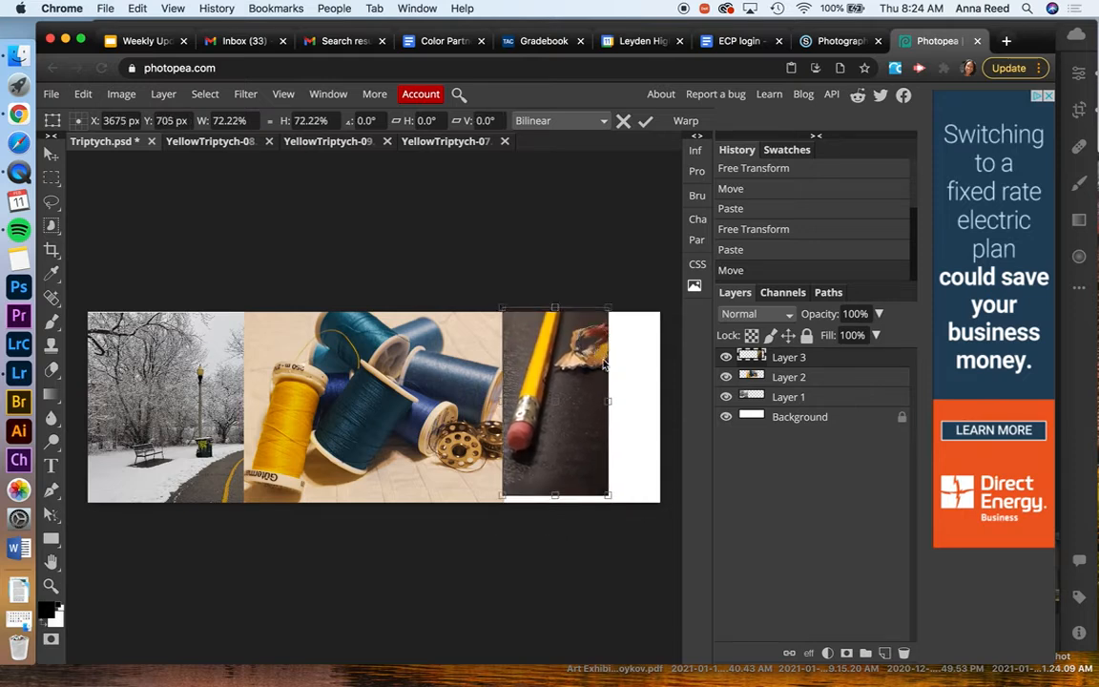
left_click_drag(609, 493, 611, 497)
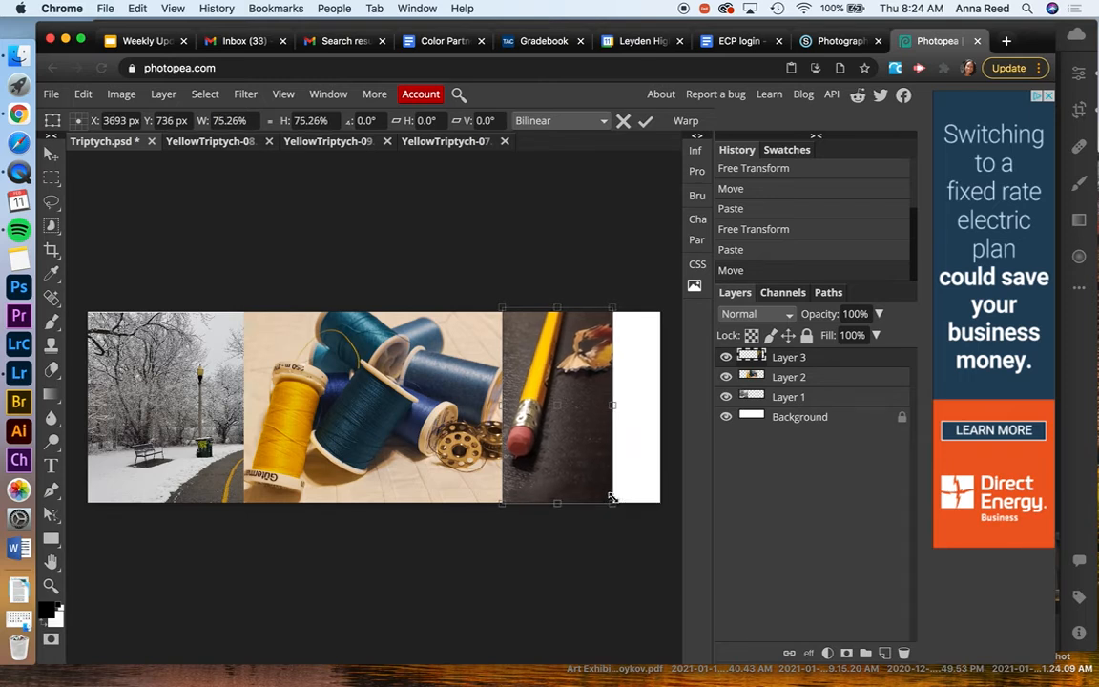
key("Return")
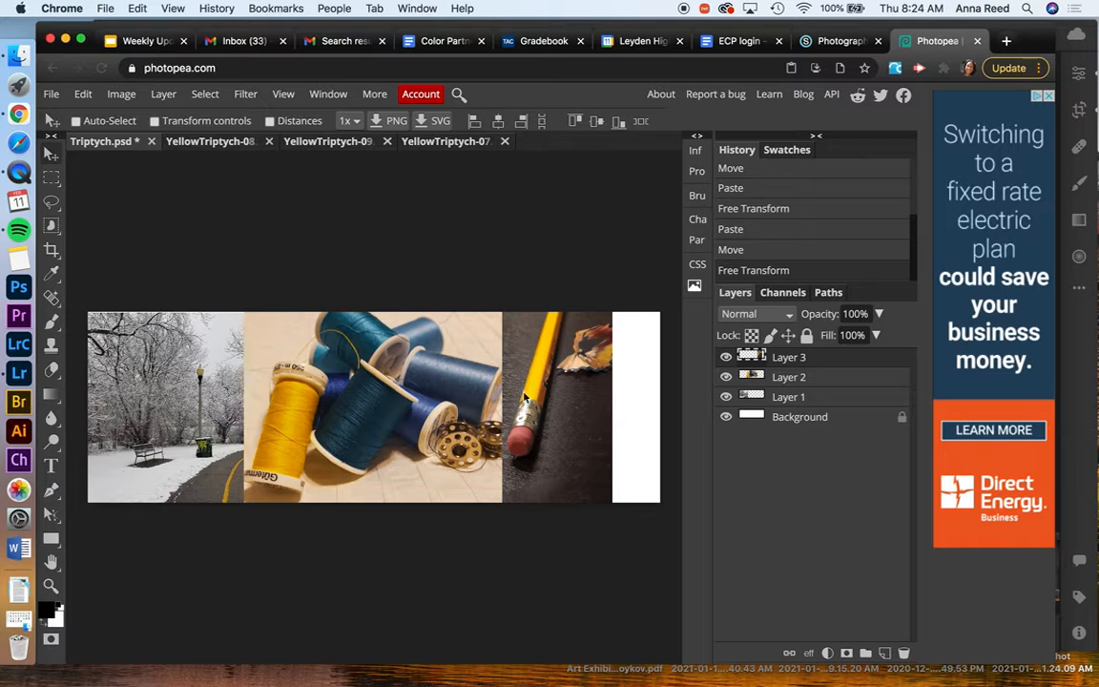
Move the pencil photo next to the snow scene and shift the thread spool photo to the canvas's right edge
left_click_drag(558, 391, 214, 391)
mouse_move(427, 374)
left_mouse_down()
mouse_move(610, 377)
mouse_move(495, 385)
left_mouse_up()
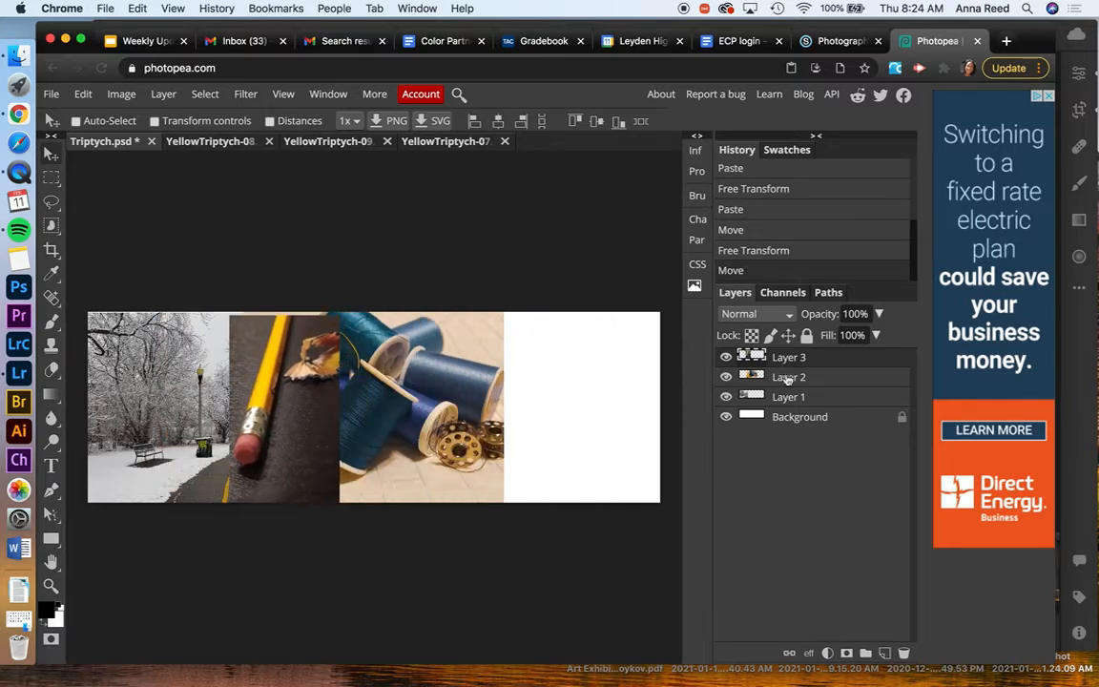
left_click(784, 377)
left_click_drag(431, 343, 638, 387)
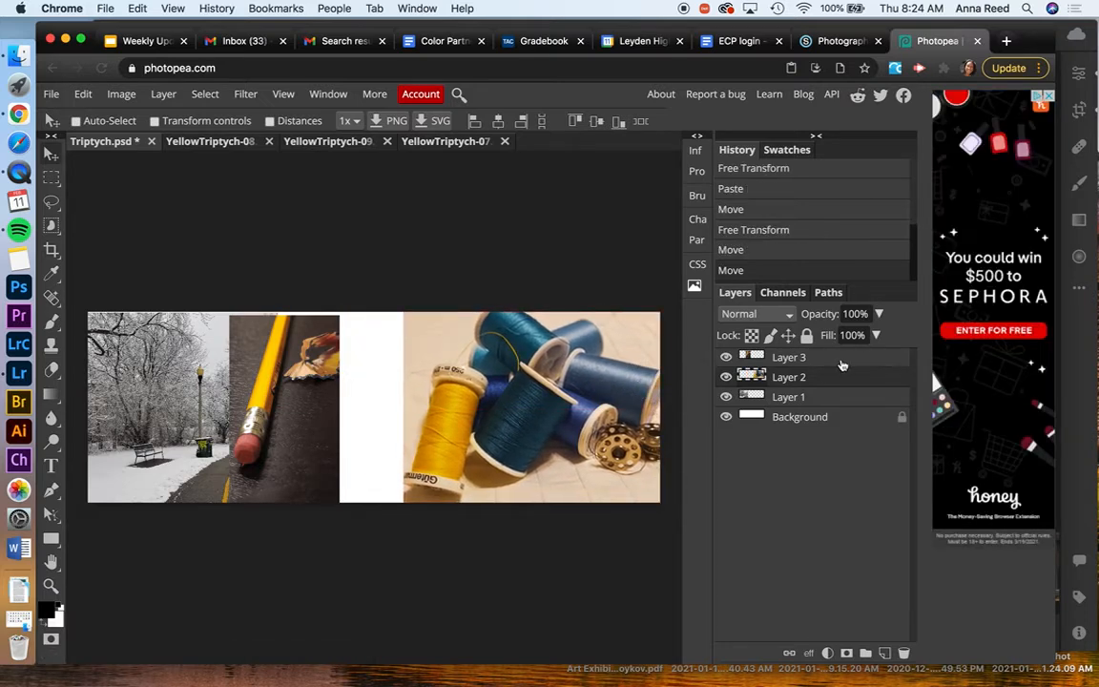
Shift the pencil photo to expose more of the snowy path, and butt the thread spool photo against its right side
left_click(821, 359)
left_click_drag(279, 372, 323, 369)
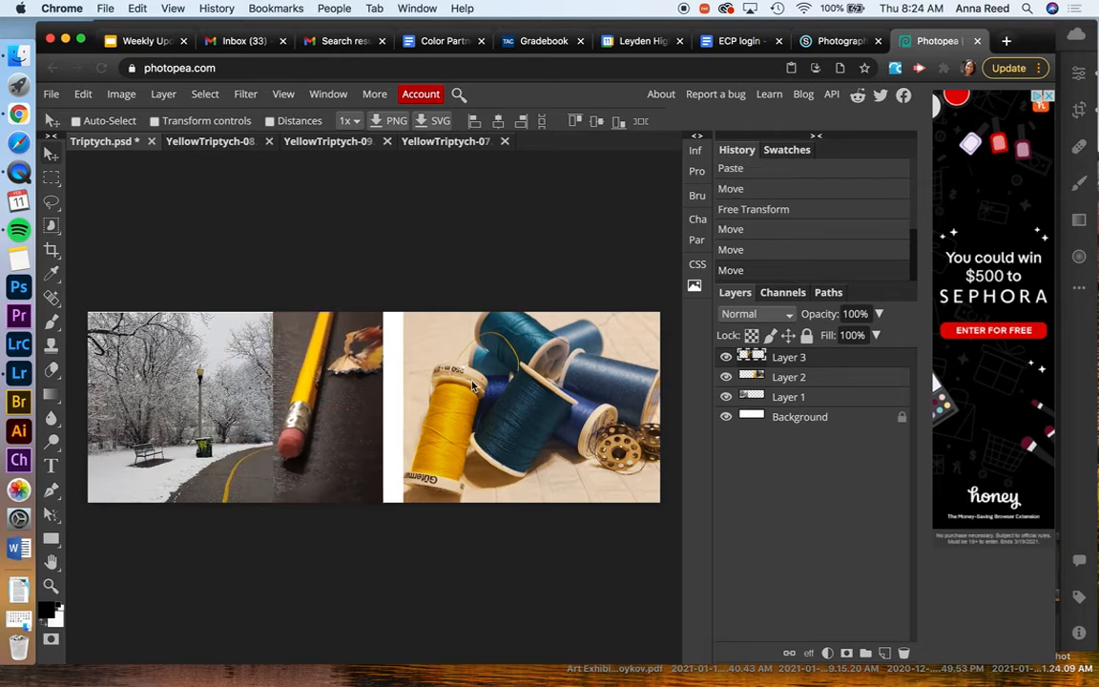
mouse_move(334, 422)
left_mouse_down()
mouse_move(351, 421)
mouse_move(335, 422)
left_mouse_up()
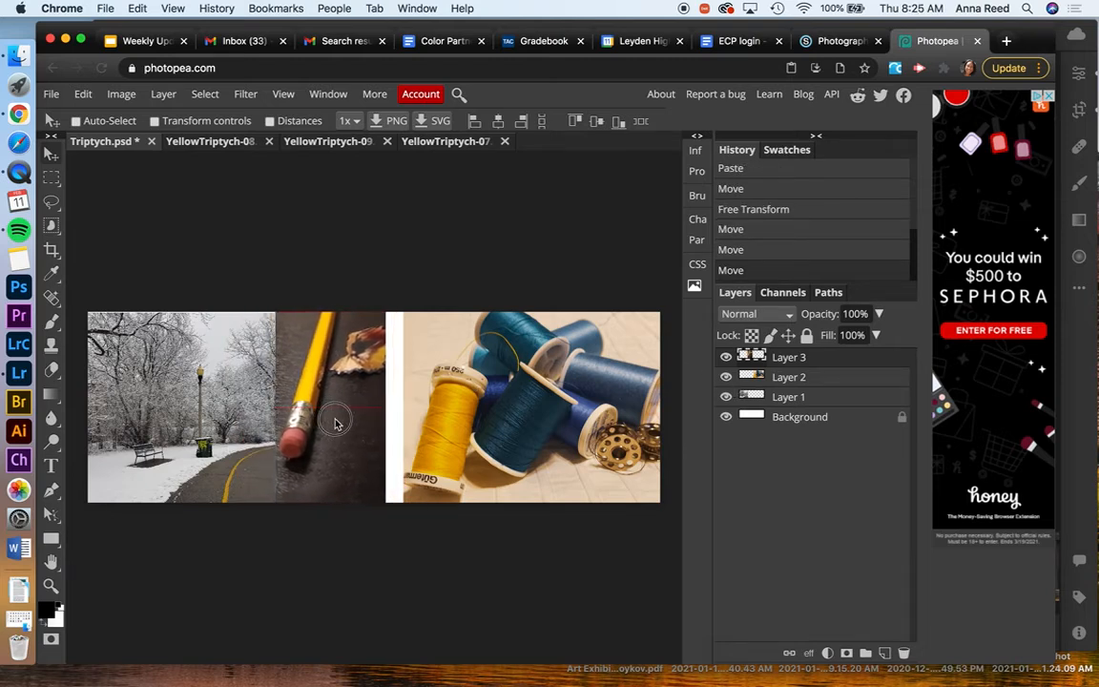
left_click(789, 379)
mouse_move(547, 407)
left_mouse_down()
mouse_move(524, 392)
mouse_move(542, 406)
mouse_move(525, 404)
left_mouse_up()
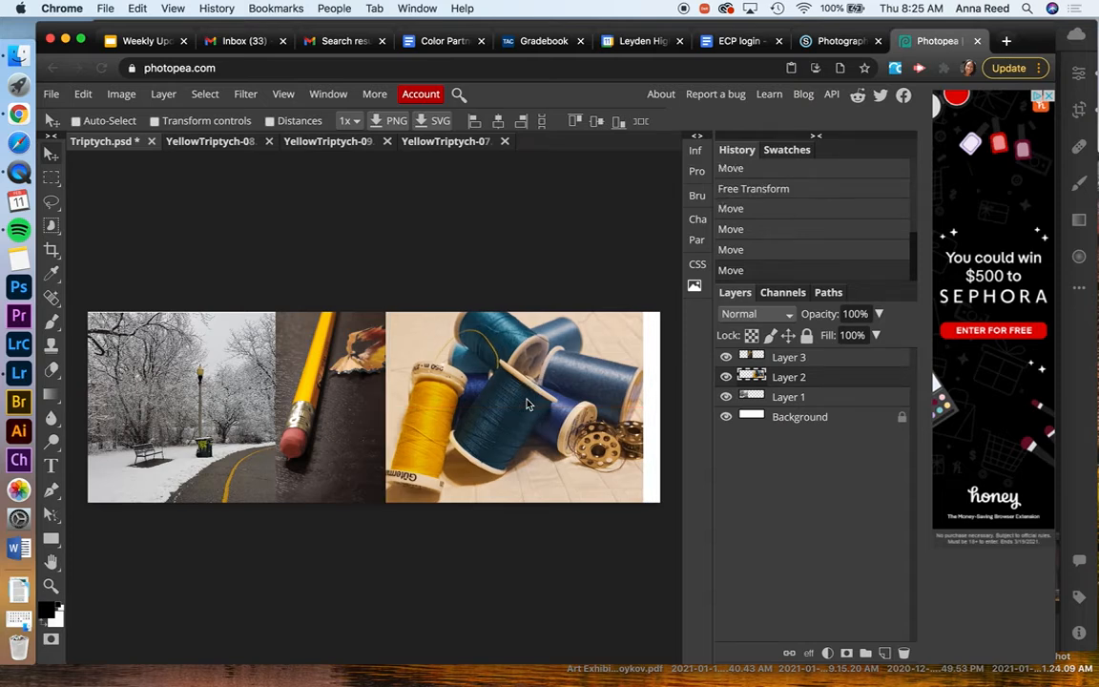
Crop the canvas to a rectangular selection around the three photos, excluding the white strip on the right, and deselect
left_click(52, 179)
left_click_drag(77, 276, 641, 537)
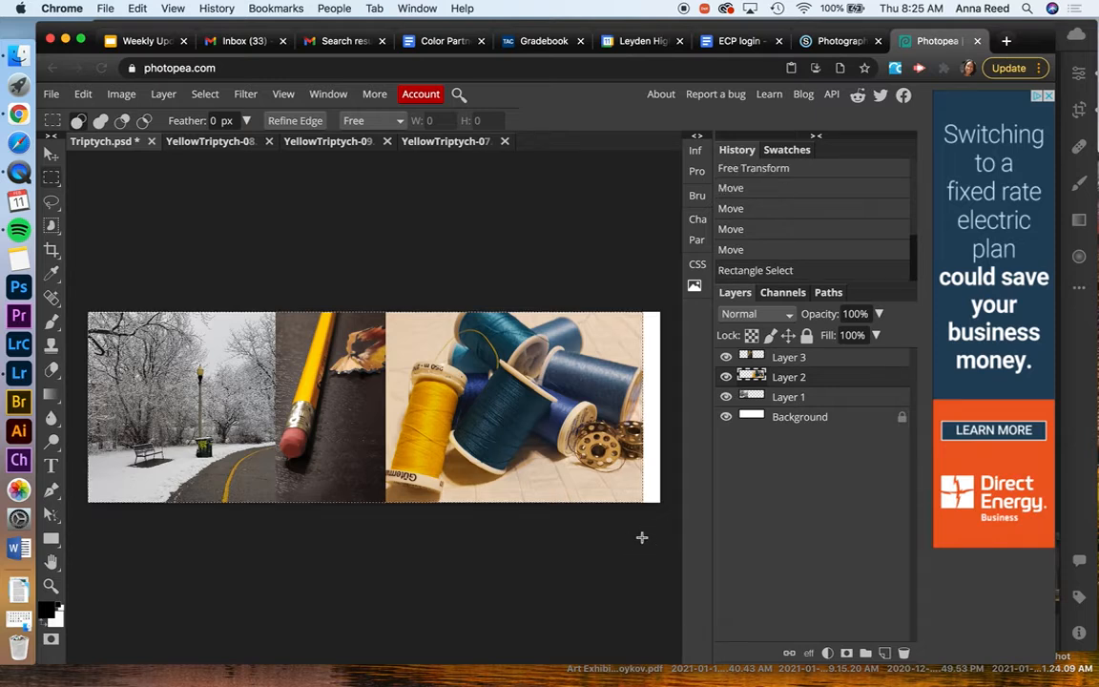
left_click(83, 93)
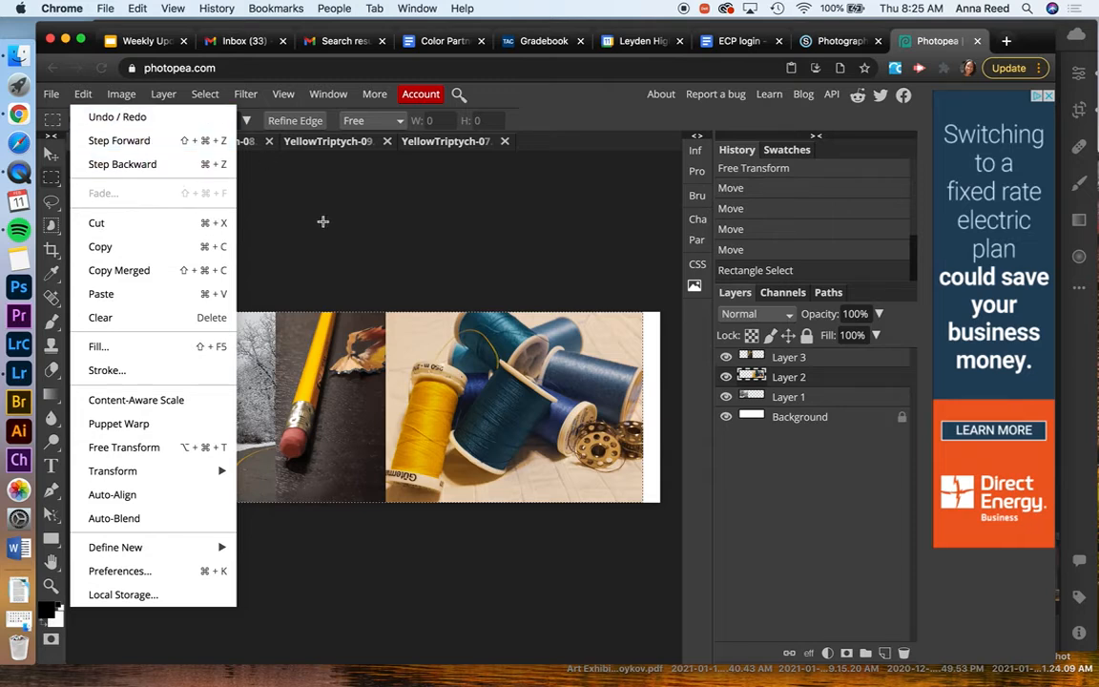
left_click(121, 94)
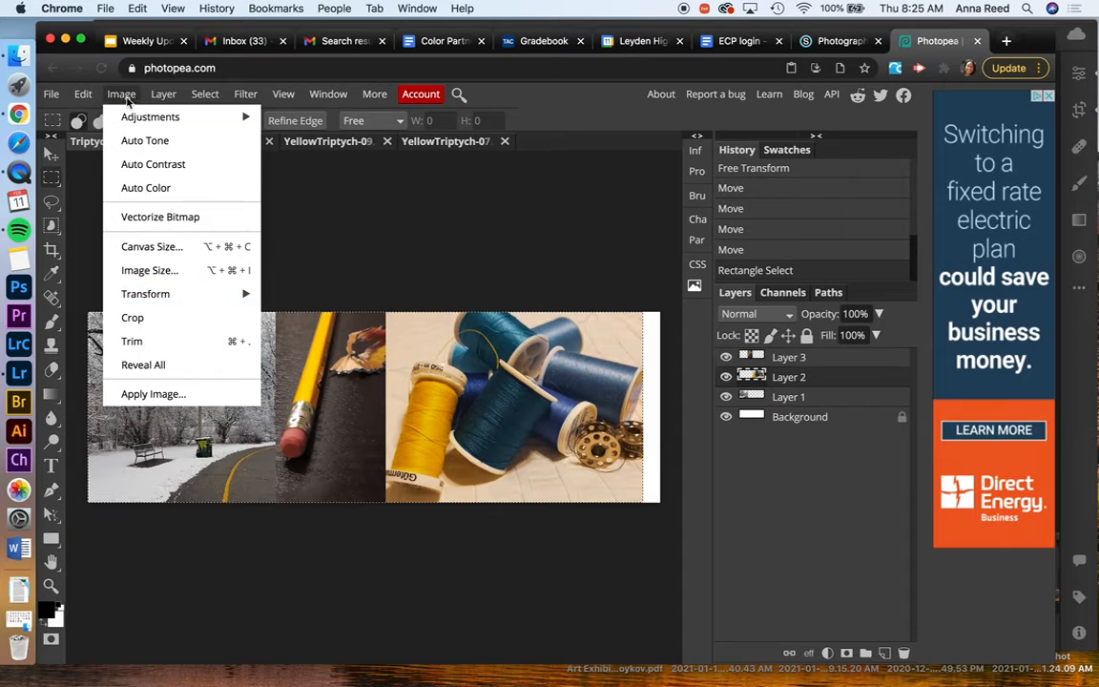
left_click(132, 318)
left_click(336, 274)
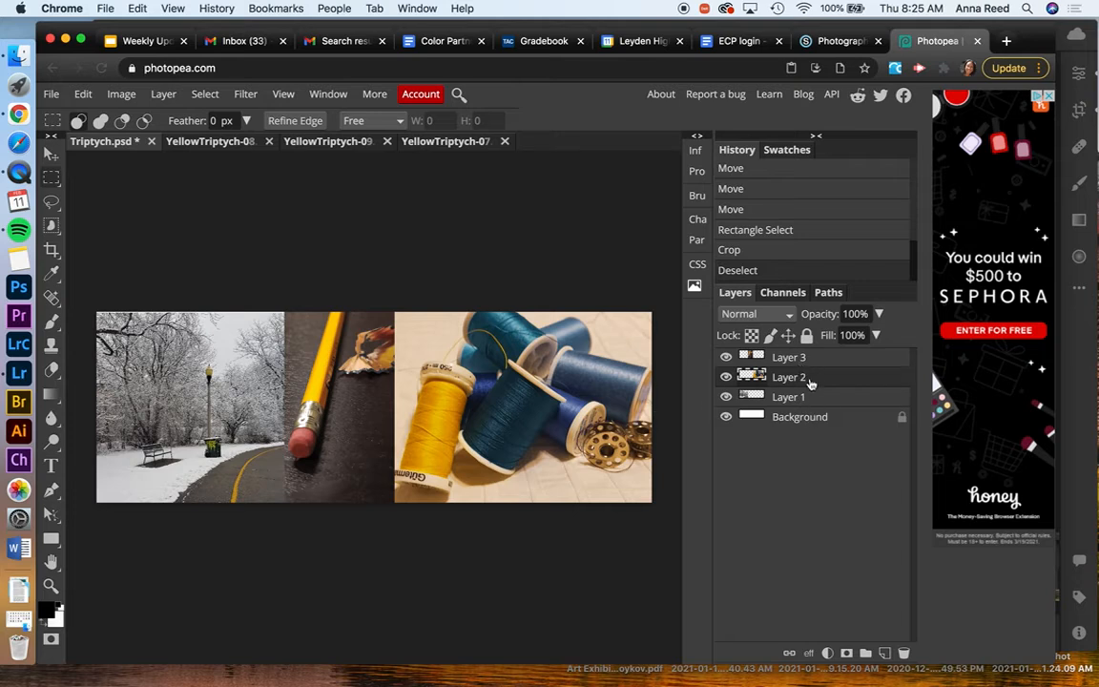
Apply Color Balance to the thread spool photo, increasing blue in the Highlights range
left_click(120, 95)
mouse_move(133, 119)
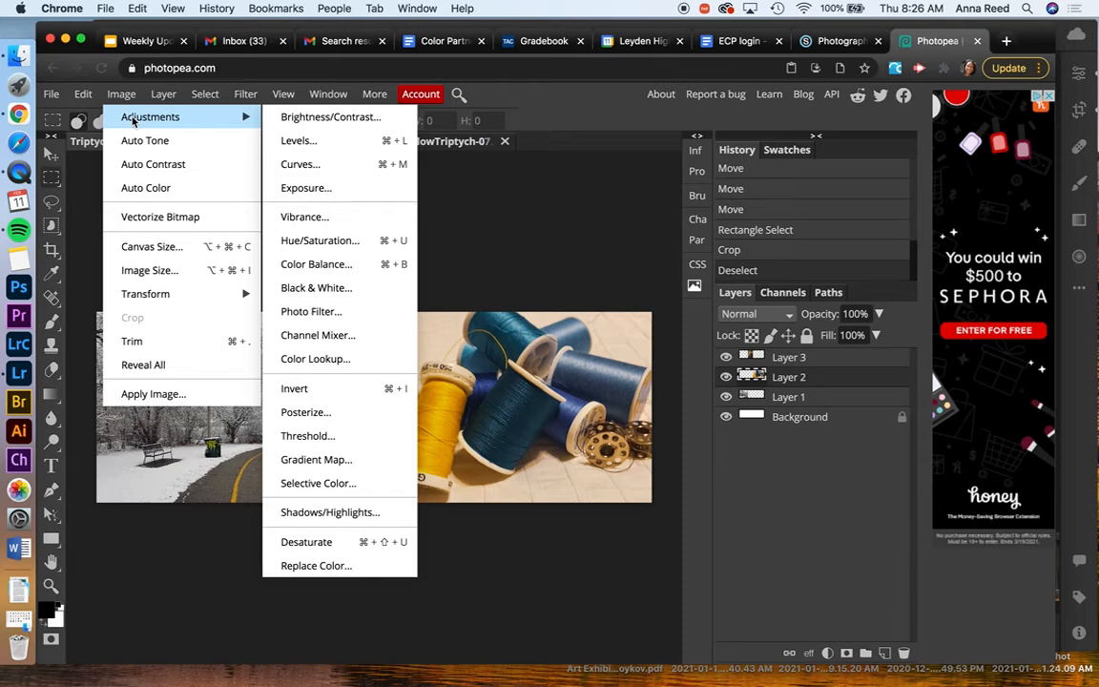
left_click(330, 271)
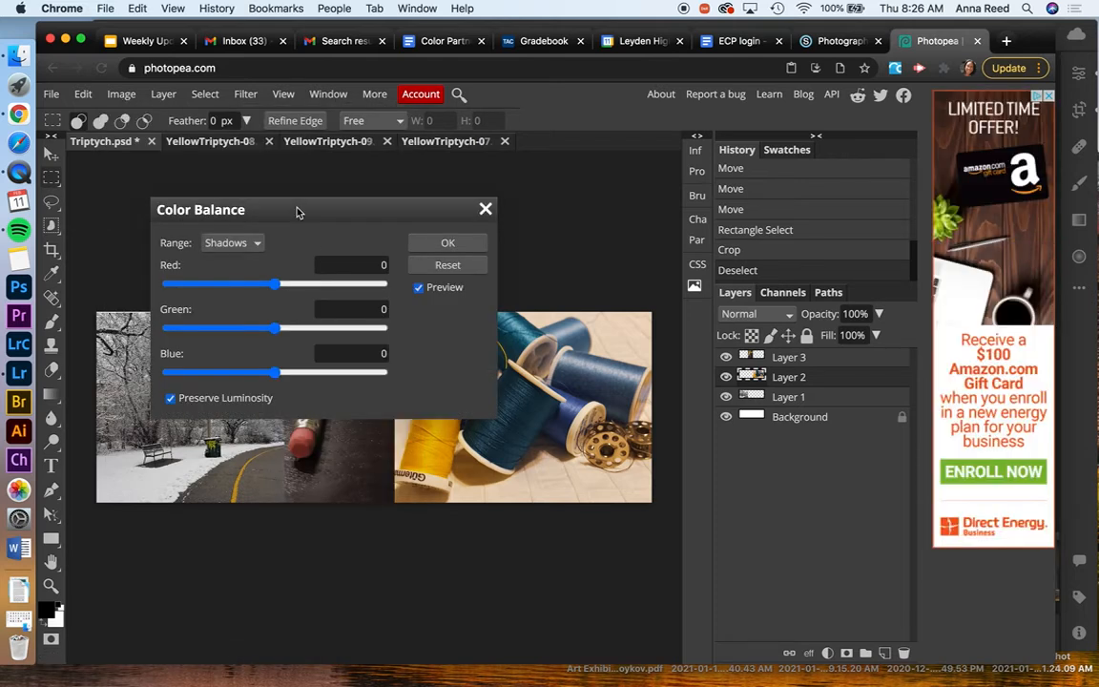
left_click_drag(247, 172, 208, 153)
left_click(162, 196)
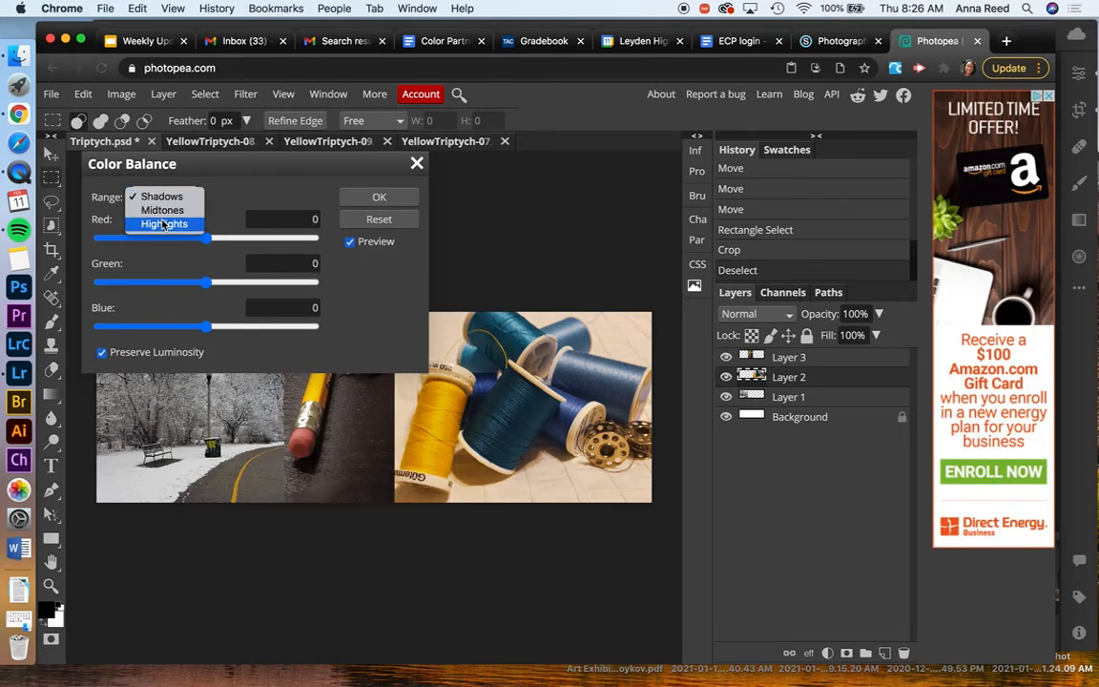
left_click(165, 227)
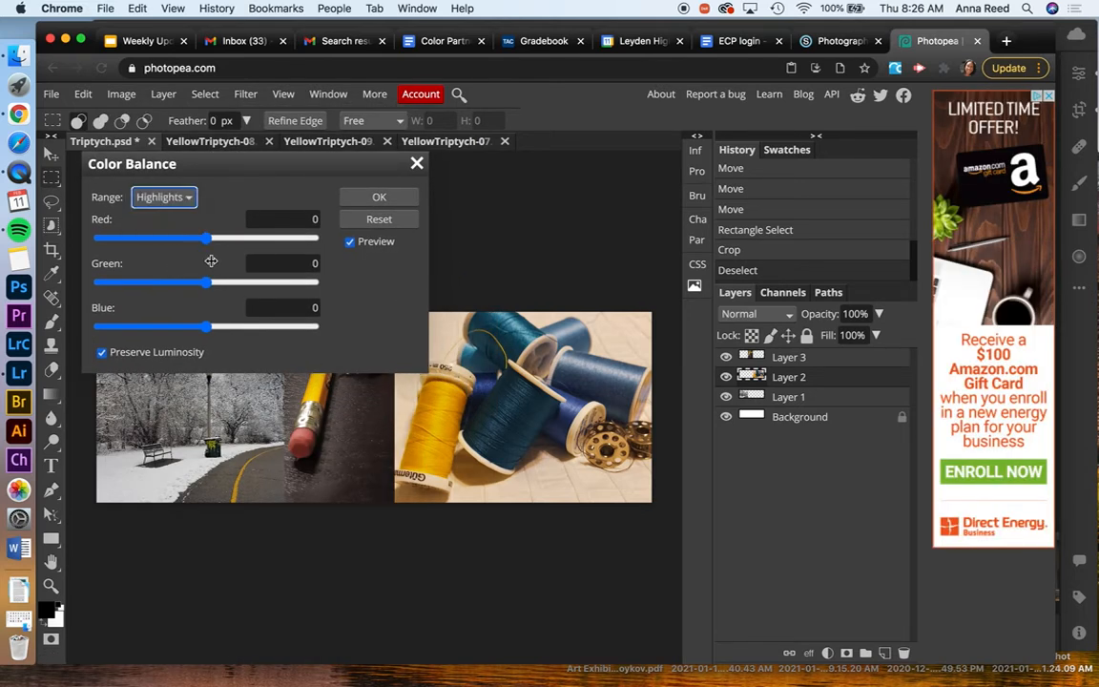
left_click_drag(212, 328, 248, 327)
left_click(367, 196)
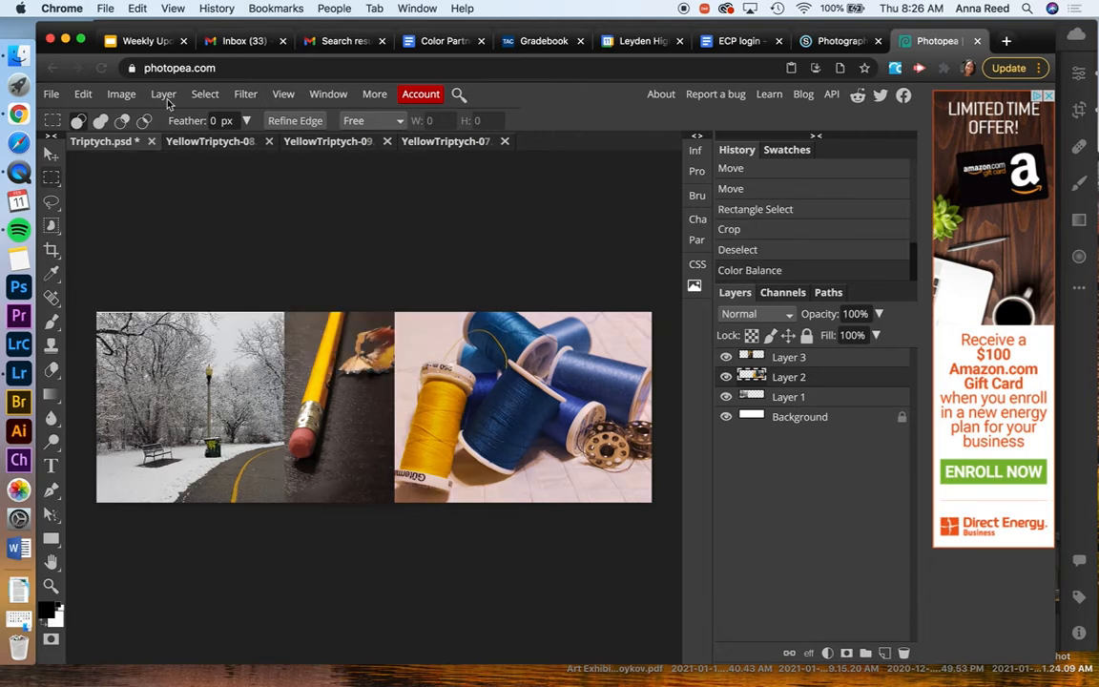
Apply Levels to the thread spool photo with input black 19, midtone 1.23 and input white 229
left_click(121, 95)
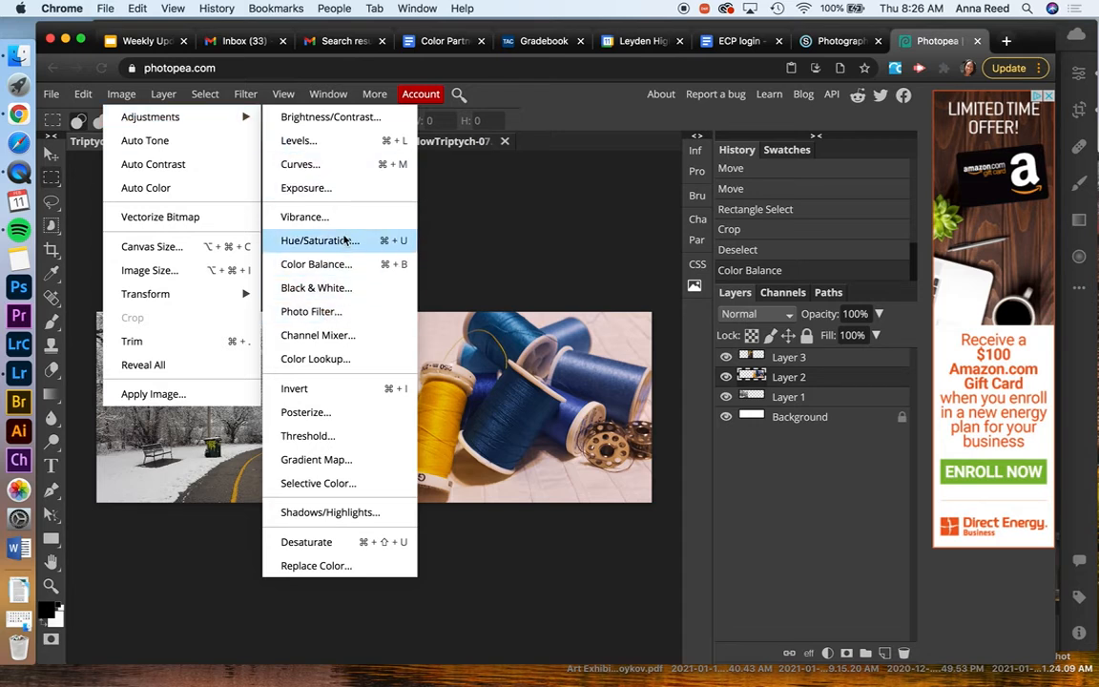
left_click(324, 143)
left_click_drag(272, 211, 796, 150)
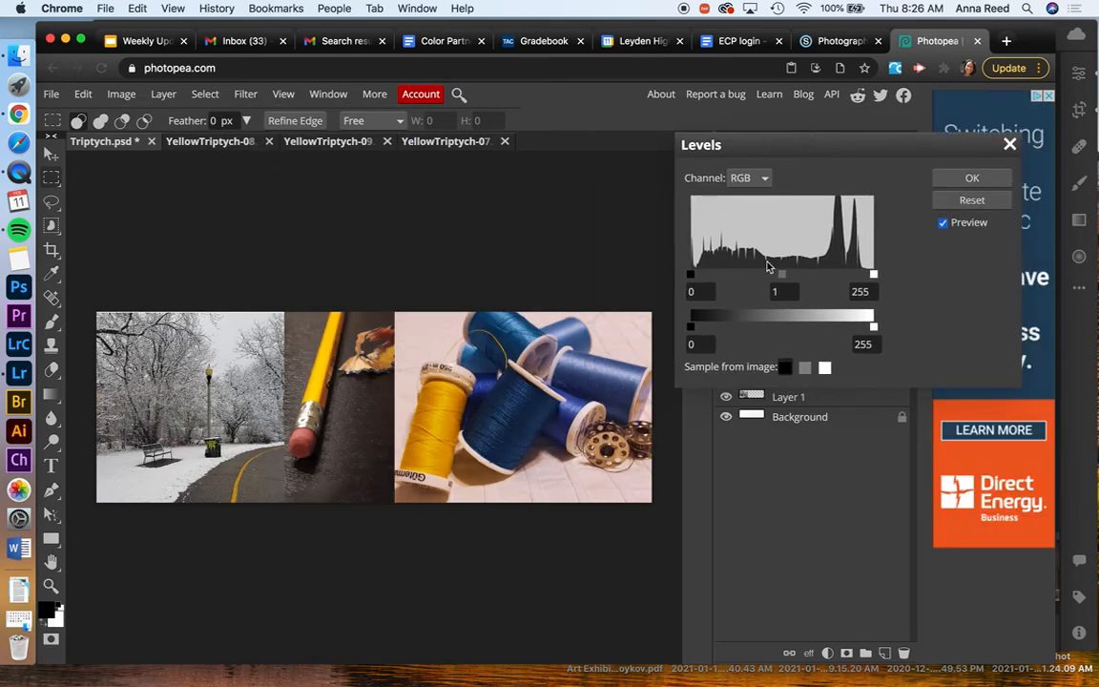
mouse_move(783, 276)
left_mouse_down()
mouse_move(765, 275)
mouse_move(784, 276)
mouse_move(774, 276)
left_mouse_up()
left_click_drag(872, 277, 855, 276)
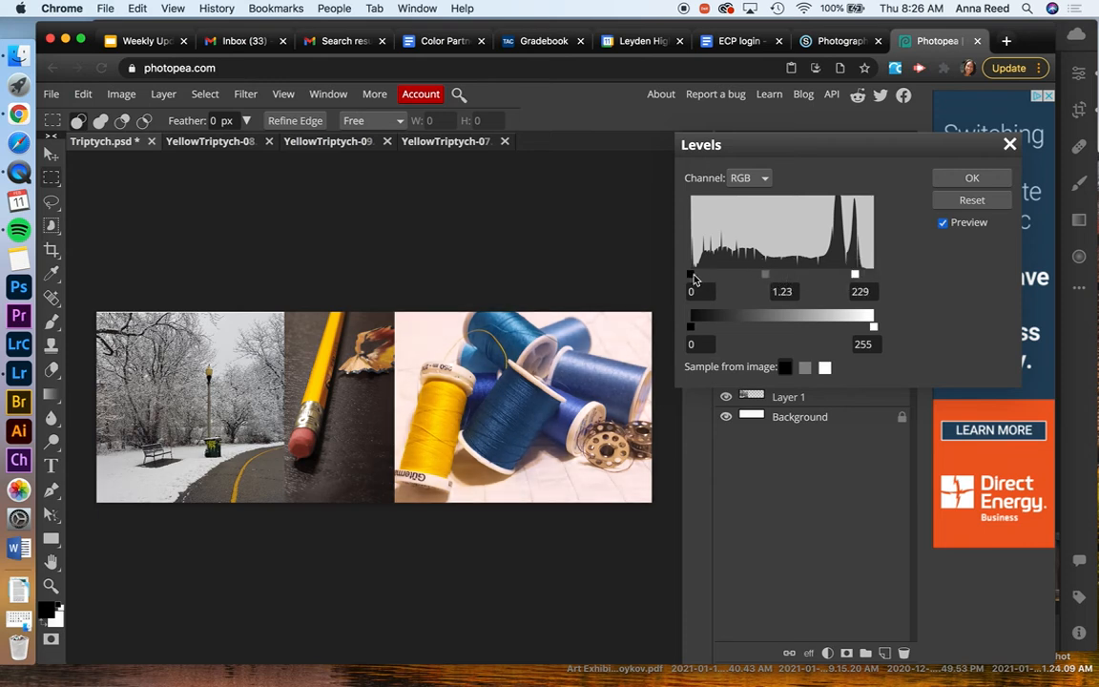
left_click_drag(693, 276, 704, 276)
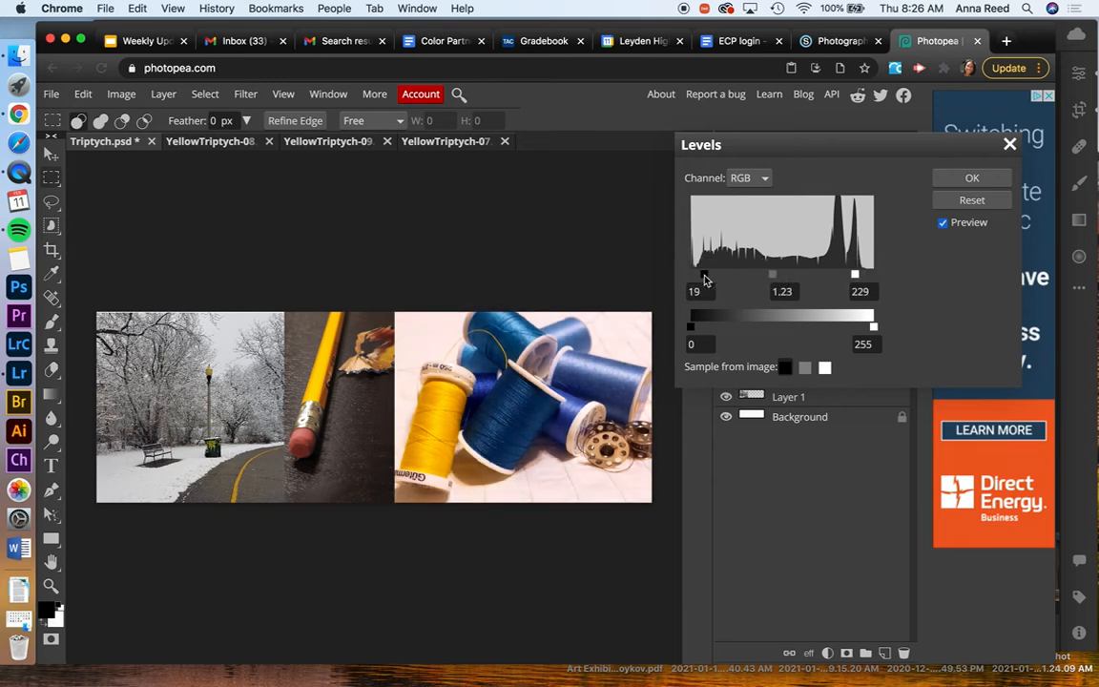
left_click(972, 178)
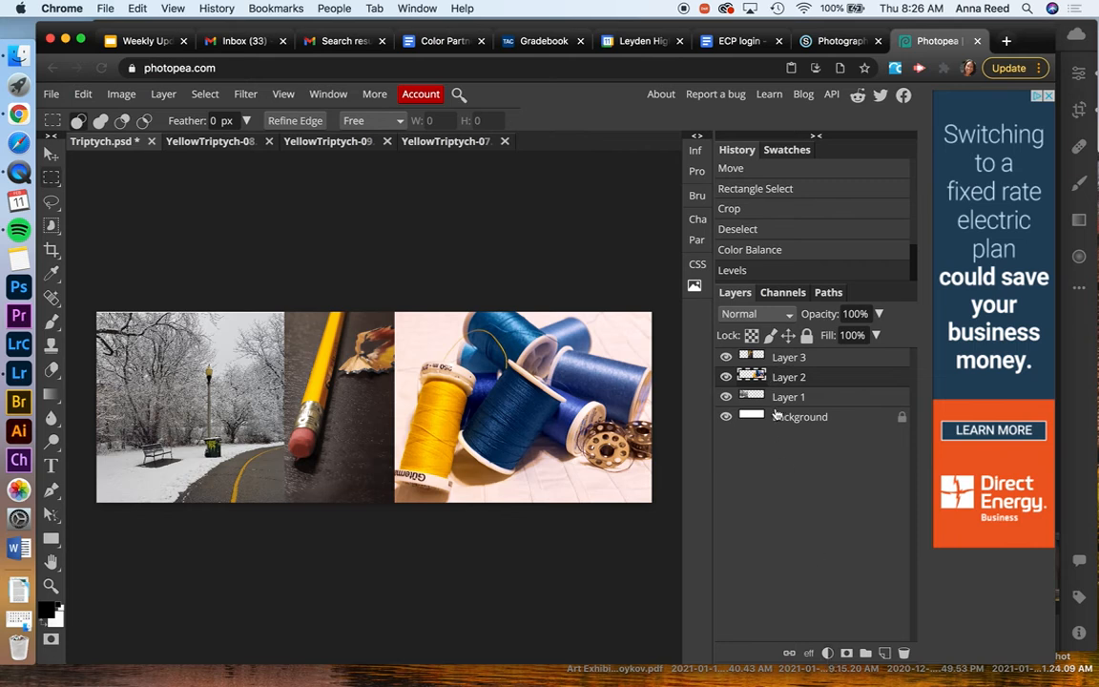
Flatten the triptych's photo layers into a single background layer
left_click(119, 96)
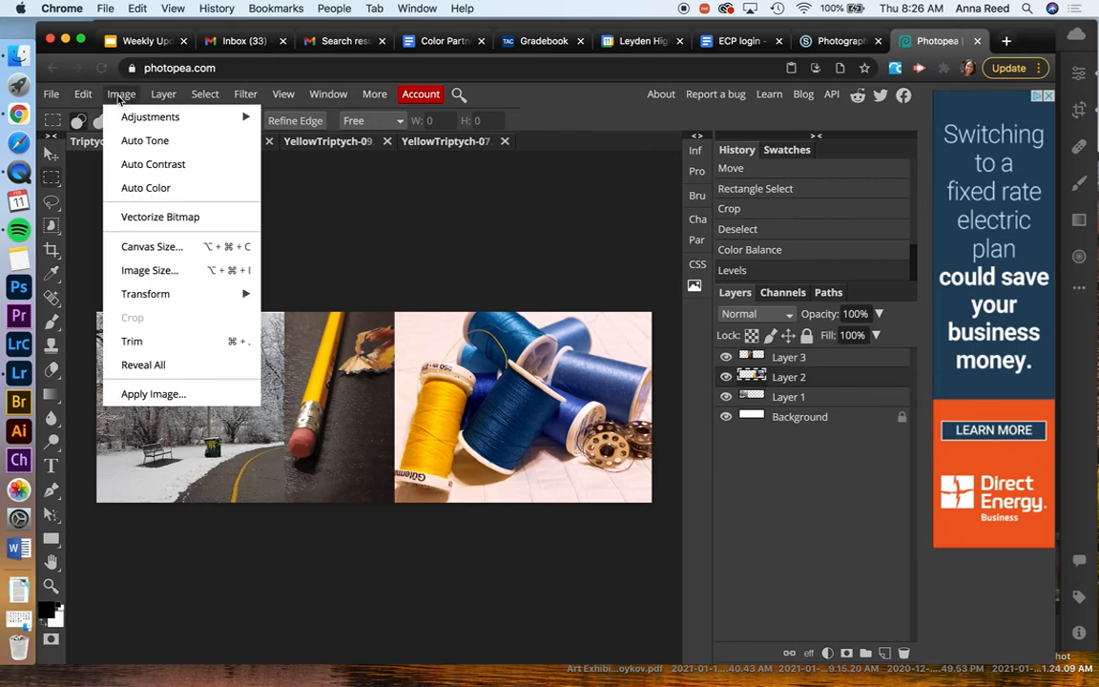
left_click(121, 94)
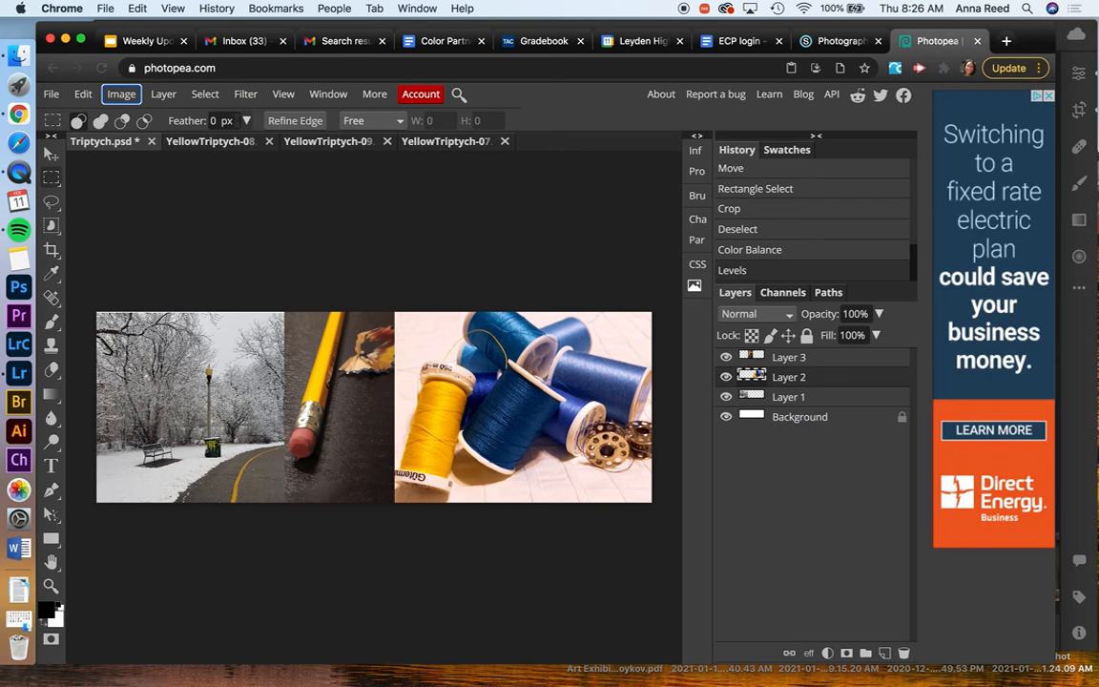
left_click(160, 102)
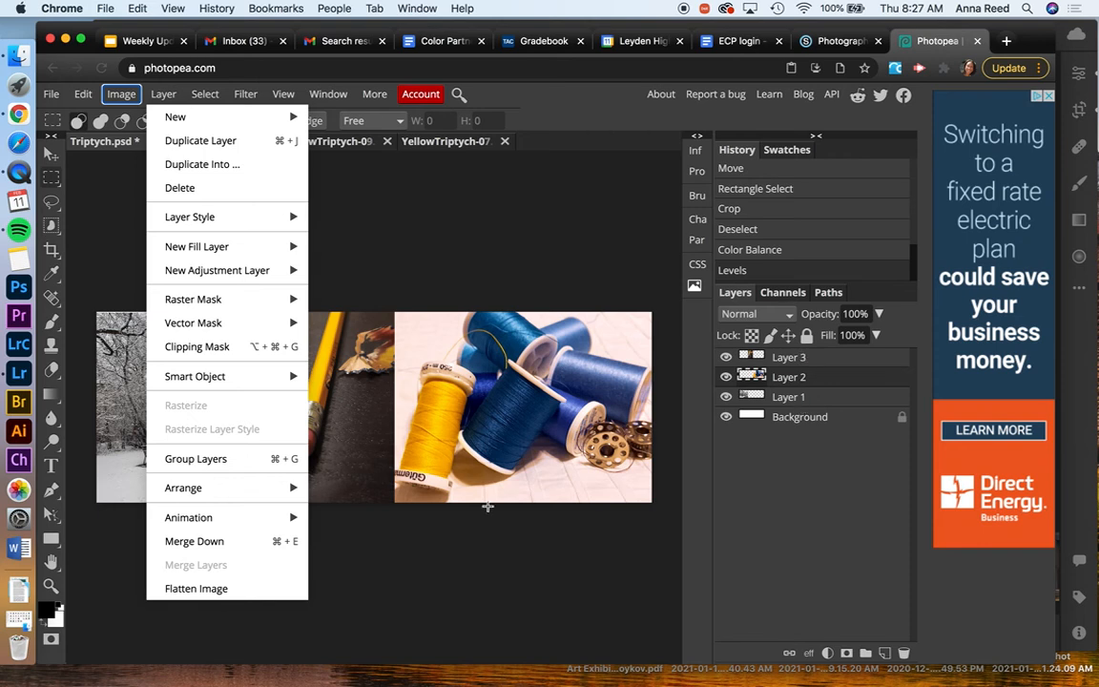
left_click(204, 589)
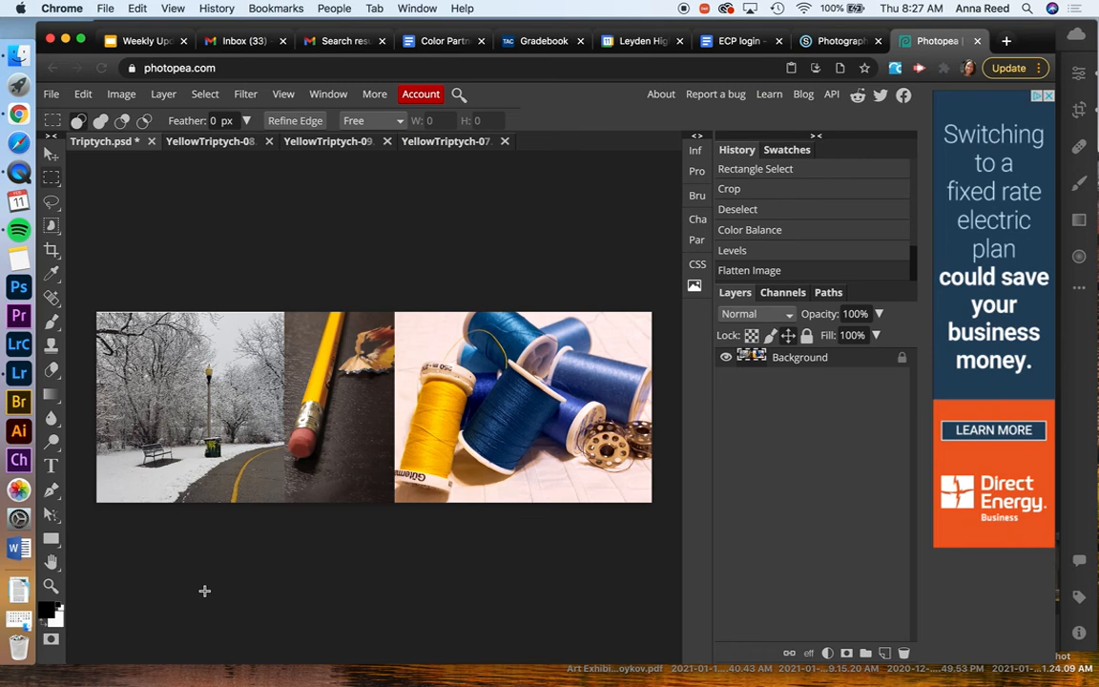
Check the available export formats and undo the image flattening to bring back the separate layers
left_click(51, 95)
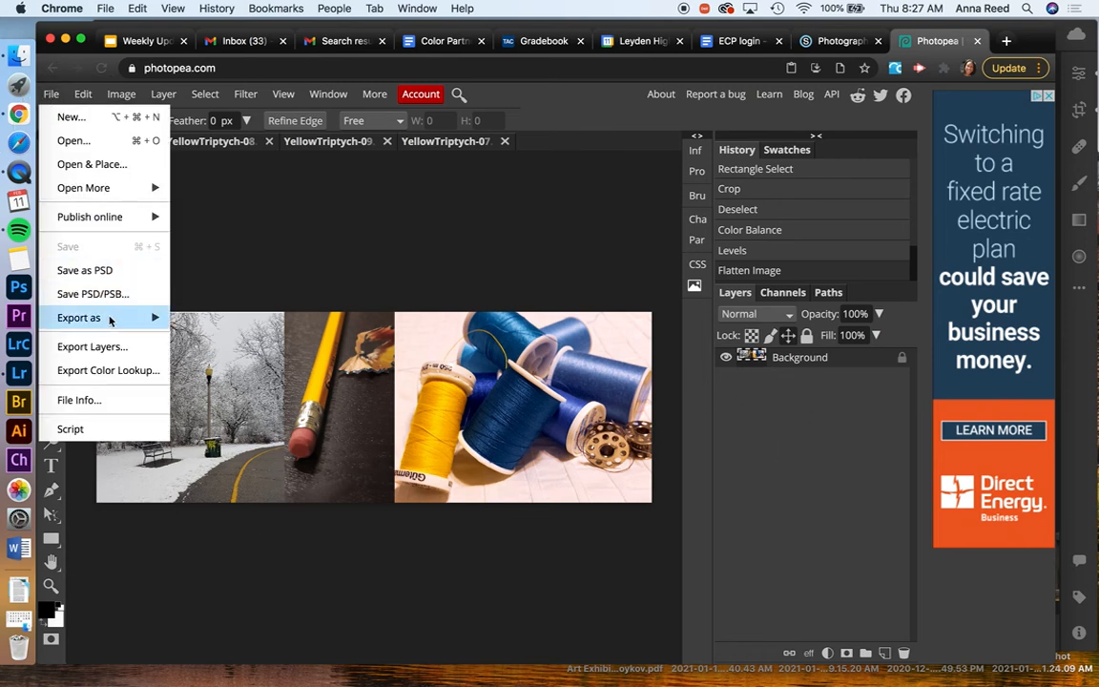
mouse_move(101, 318)
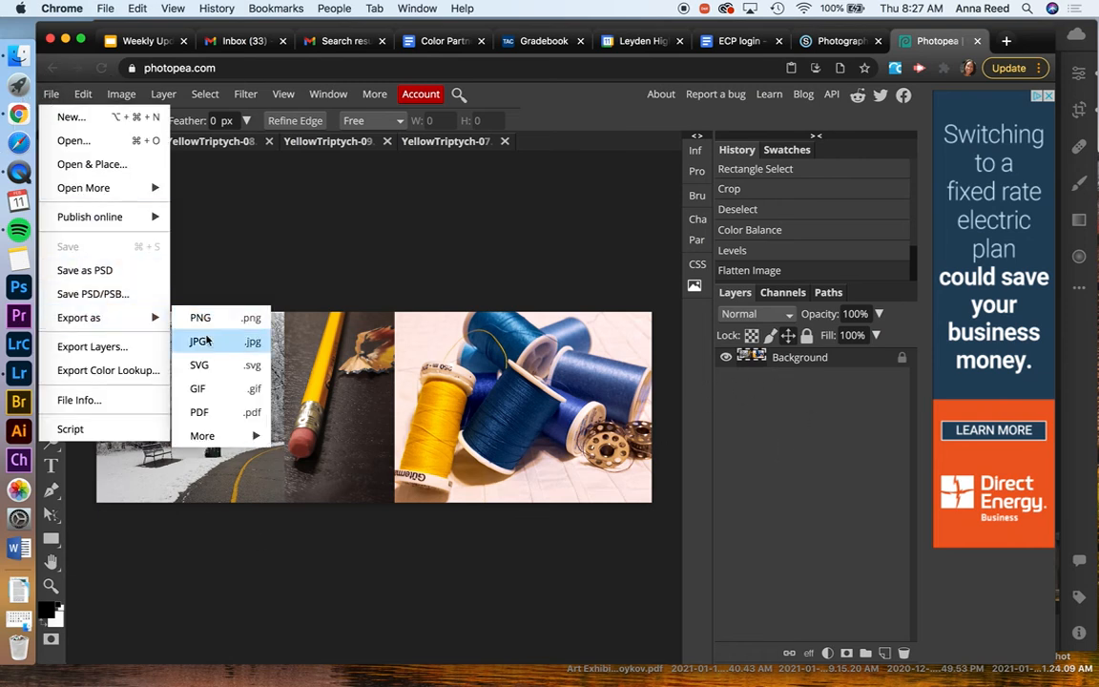
left_click(248, 202)
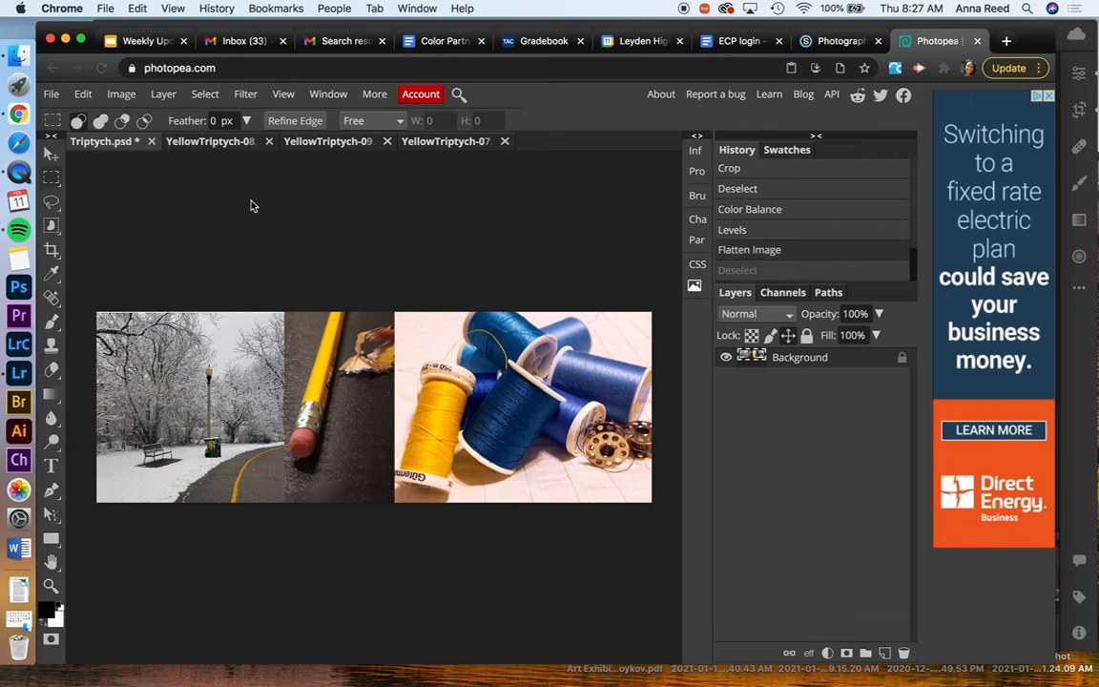
key("super+z")
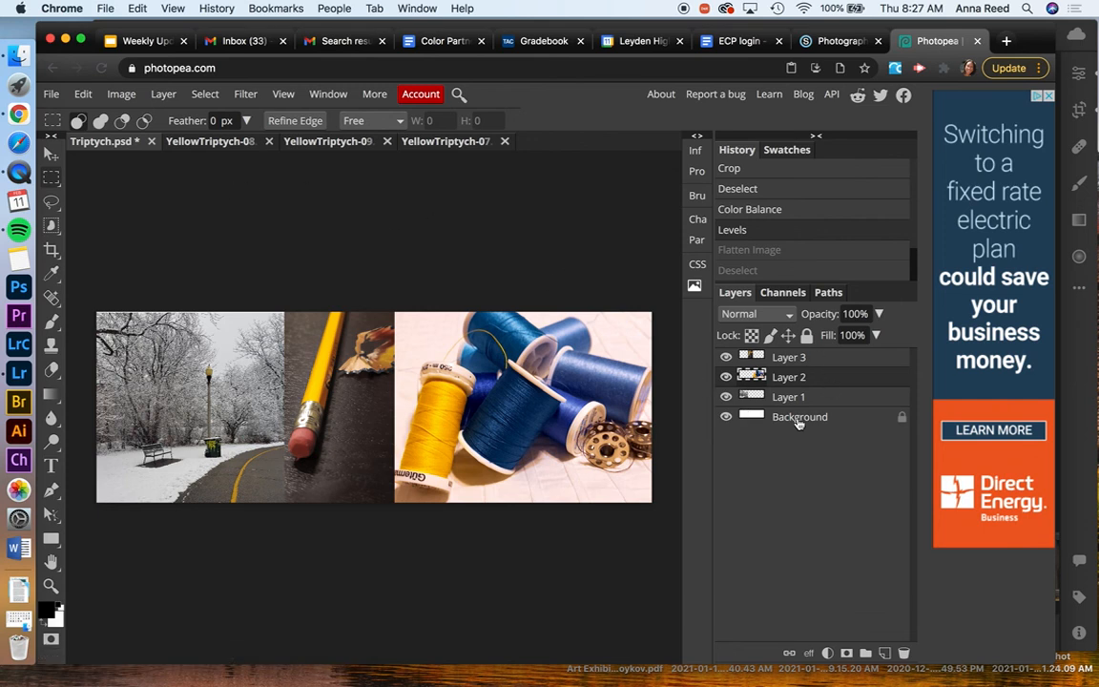
left_click(52, 94)
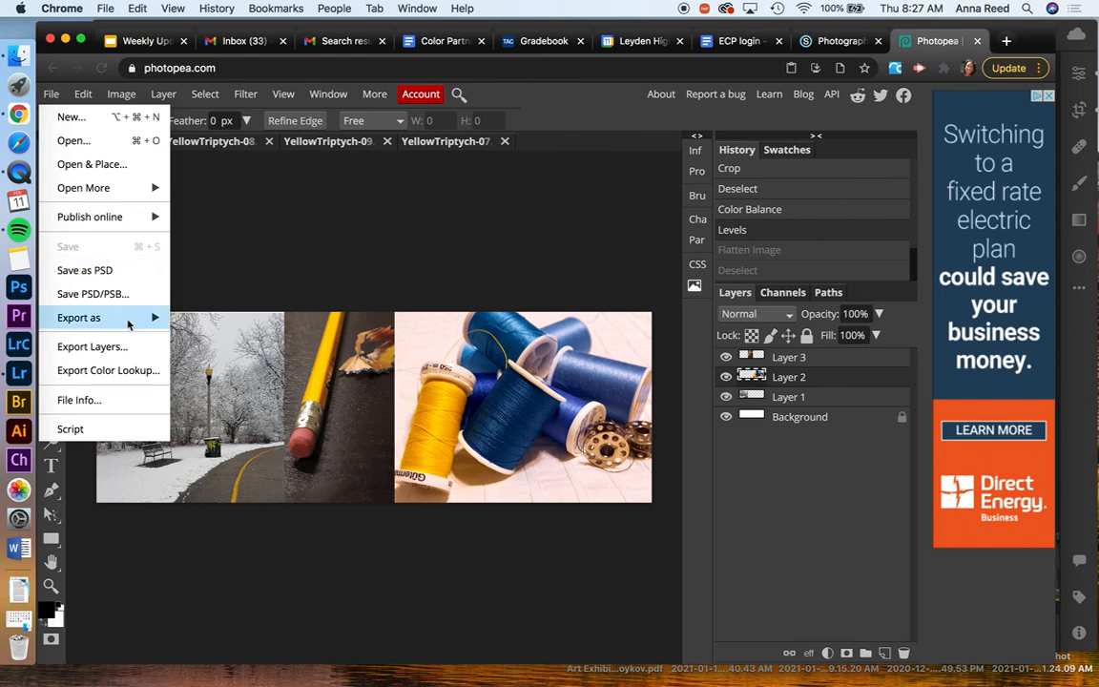
mouse_move(129, 324)
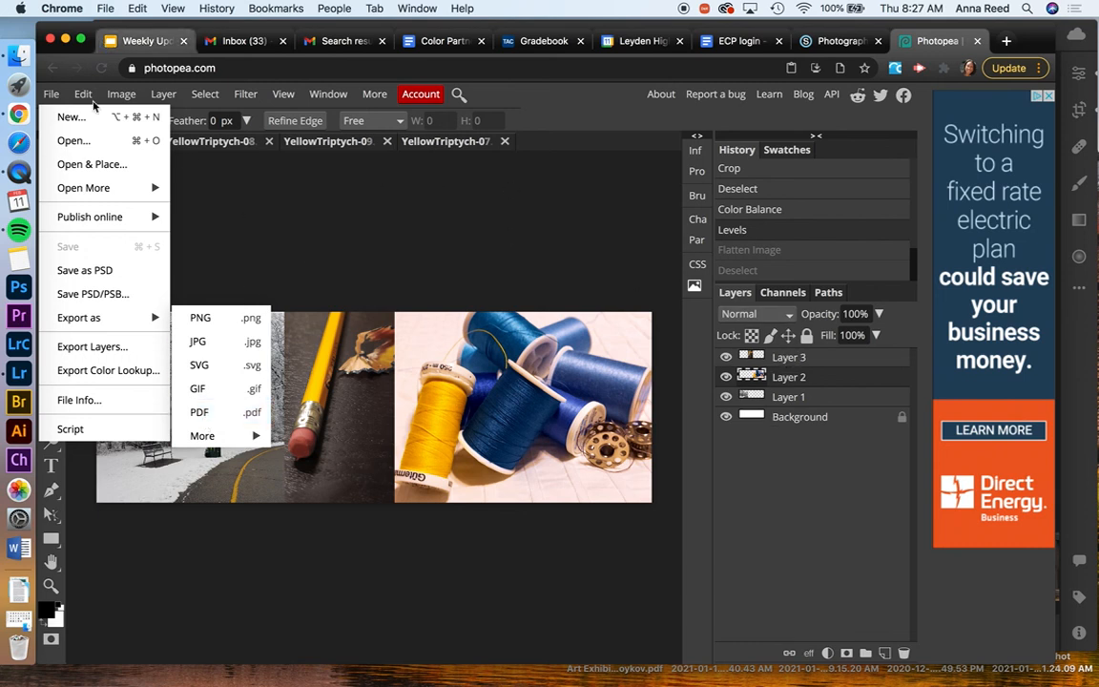
mouse_move(86, 94)
left_click(326, 190)
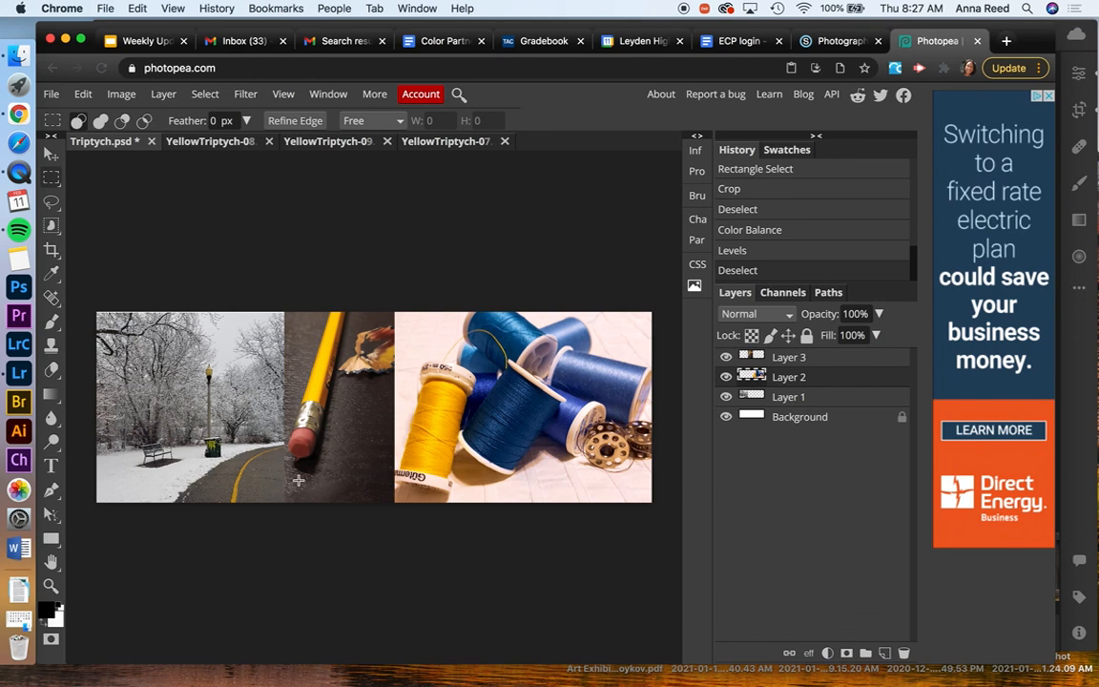